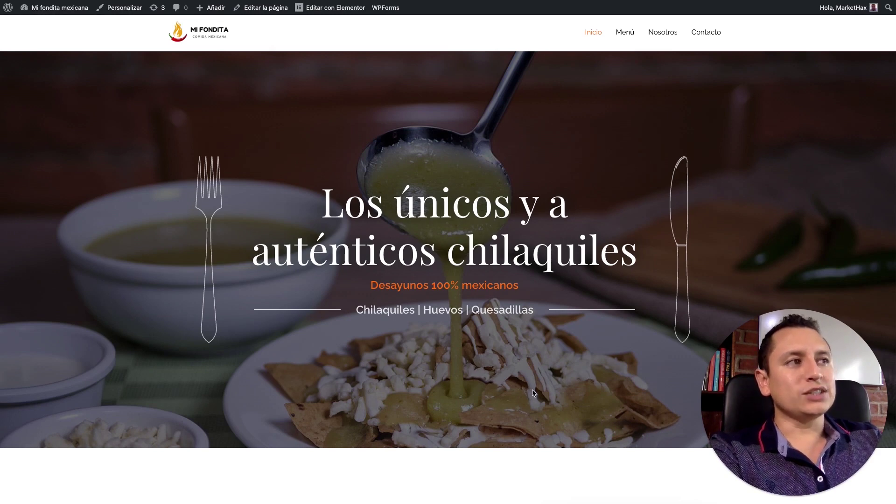
Step: Search the Plugins > Añadir nuevo directory for 'whatsapp'
{"action": "scroll", "coordinate": [533, 394], "scroll_direction": "down", "scroll_amount": 10}
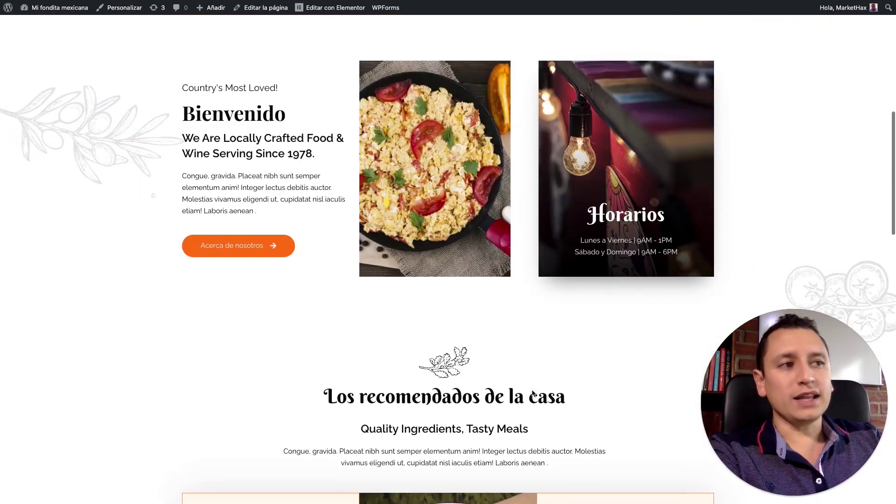
{"action": "scroll", "coordinate": [533, 393], "scroll_direction": "down", "scroll_amount": 10}
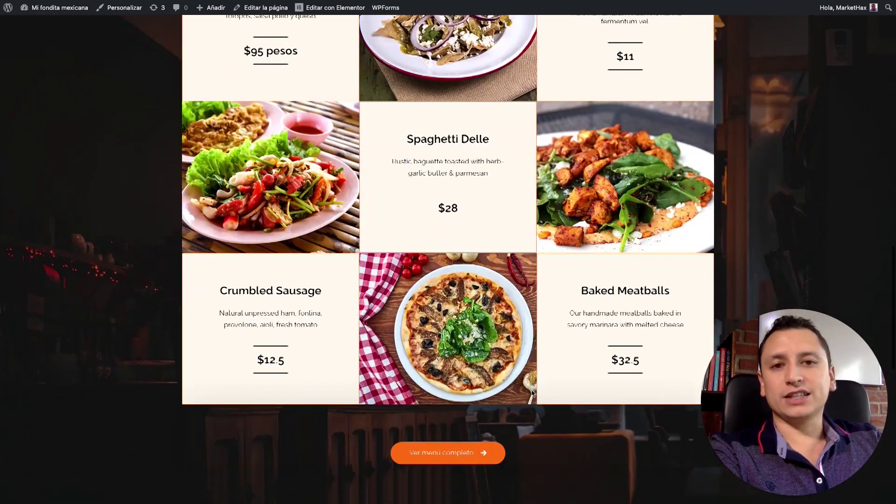
{"action": "scroll", "coordinate": [532, 393], "scroll_direction": "down", "scroll_amount": 4}
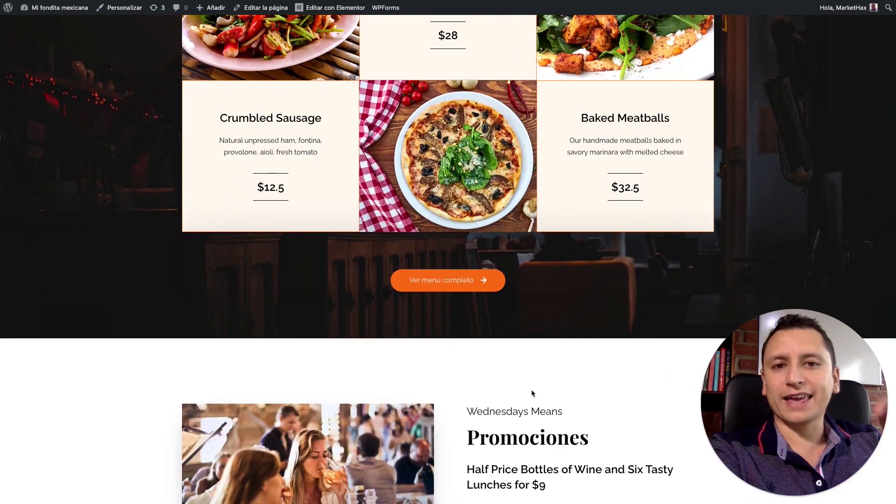
{"action": "scroll", "coordinate": [532, 393], "scroll_direction": "down", "scroll_amount": 6}
{"action": "scroll", "coordinate": [533, 390], "scroll_direction": "up", "scroll_amount": 15}
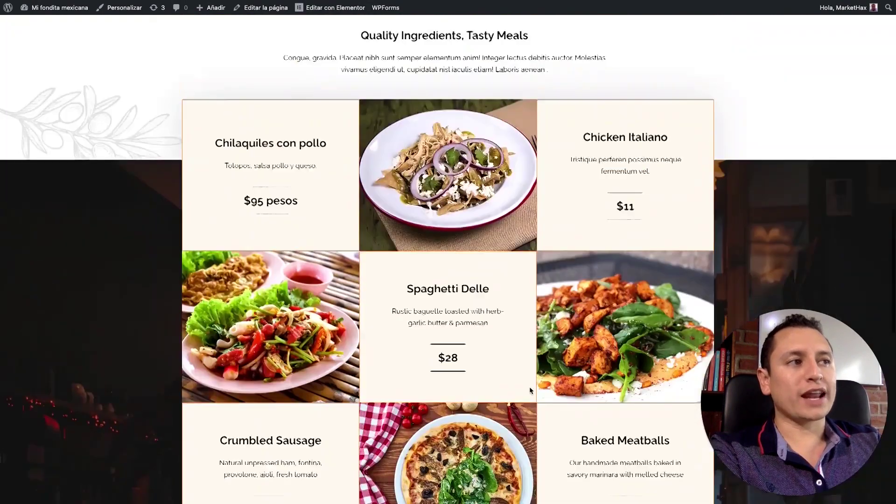
{"action": "scroll", "coordinate": [529, 391], "scroll_direction": "up", "scroll_amount": 5}
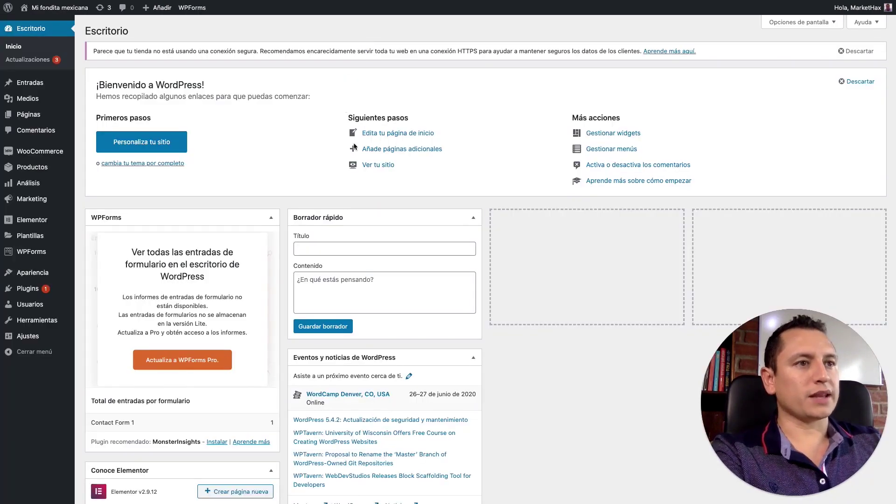
{"action": "mouse_move", "coordinate": [27, 294]}
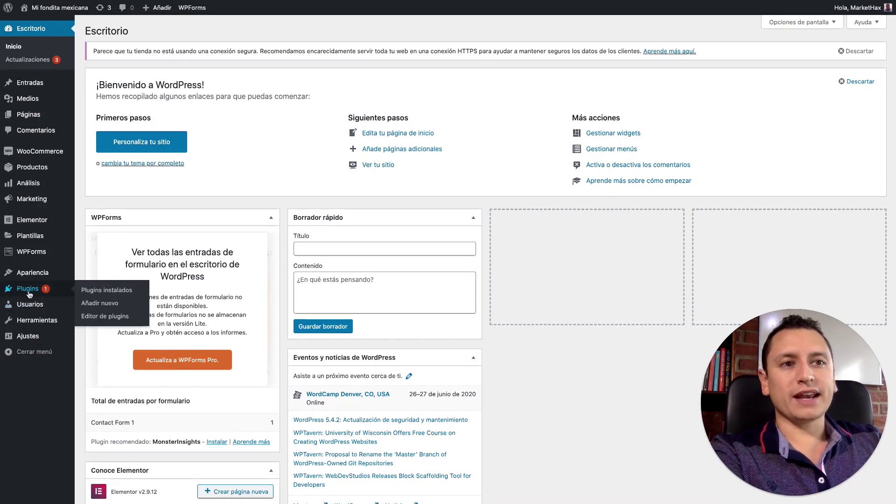
{"action": "left_click", "coordinate": [103, 305]}
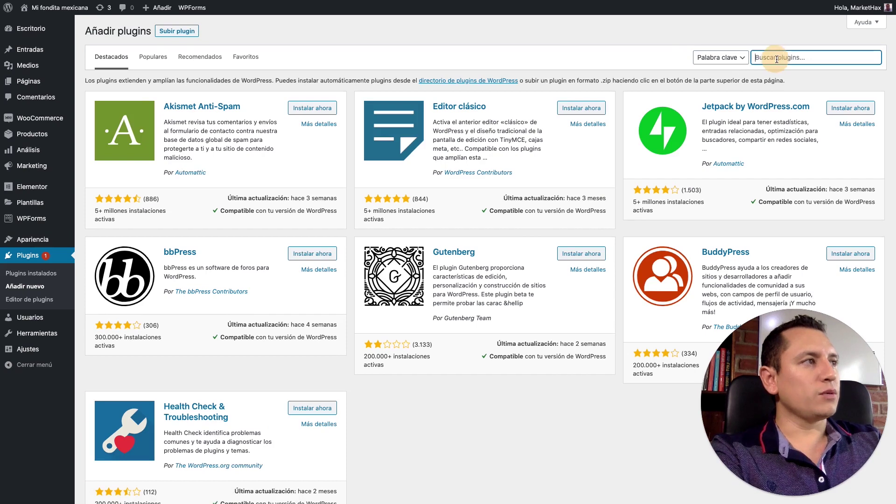
{"action": "type", "text": "whatsapp"}
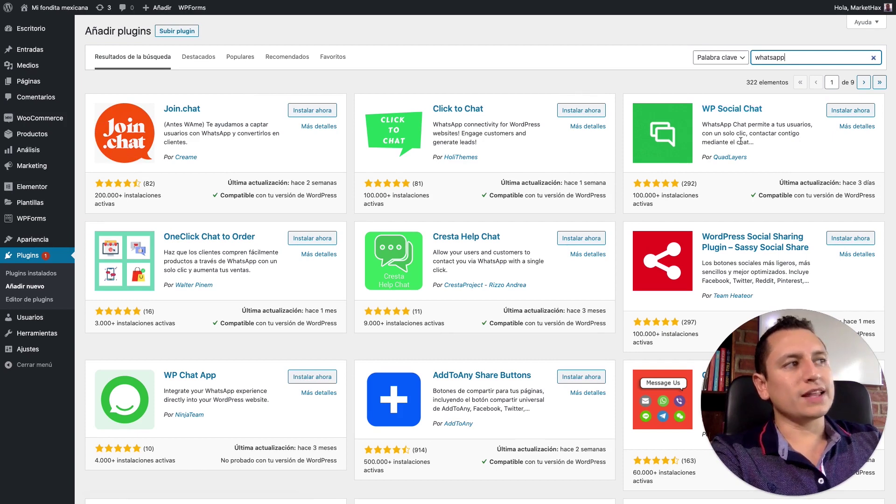
Step: Install and activate WP Social Chat, then open its Bienvenido welcome page
{"action": "left_click", "coordinate": [845, 115]}
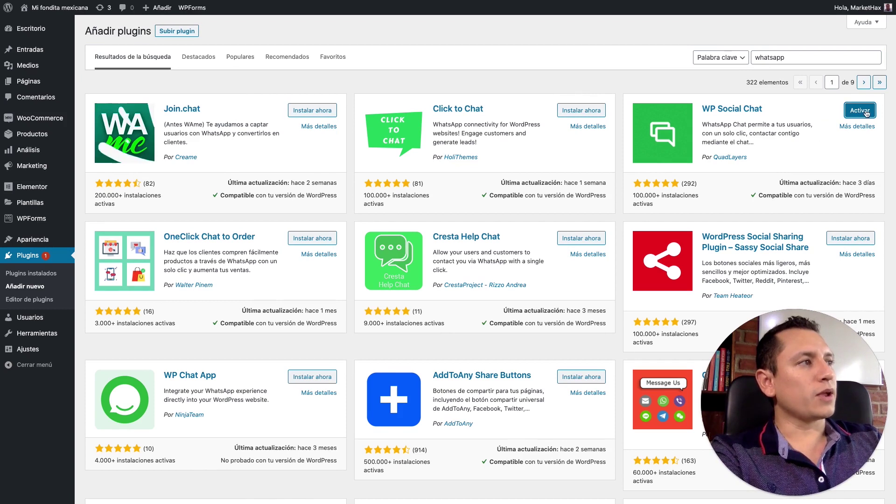
{"action": "left_click", "coordinate": [852, 112]}
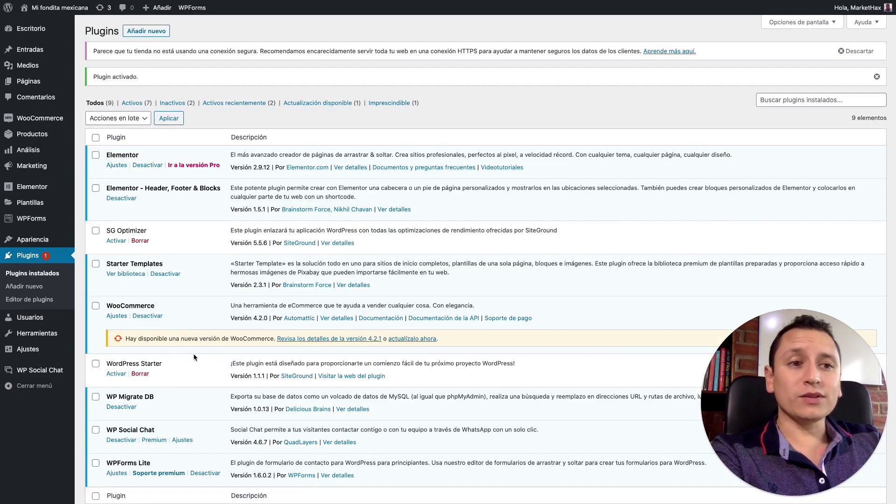
{"action": "left_click", "coordinate": [51, 372]}
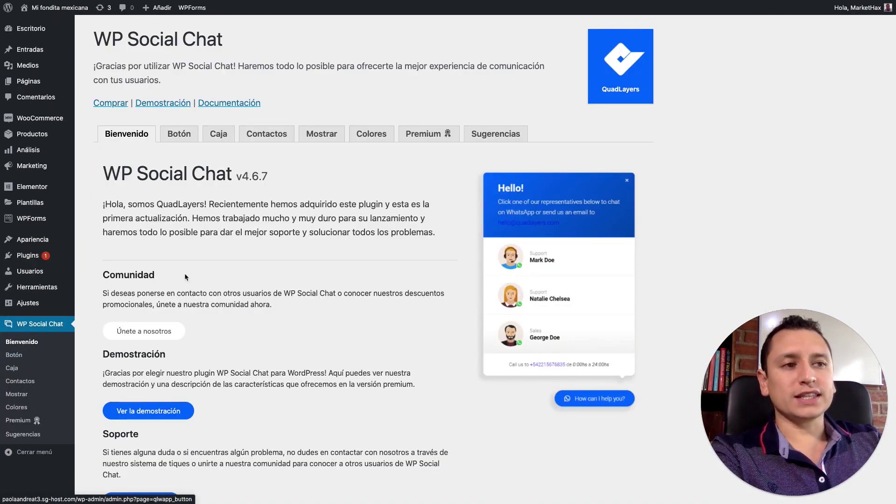
Step: On the Botón tab, review the design, rounded border, label and phone fields without changing them
{"action": "left_click", "coordinate": [183, 136]}
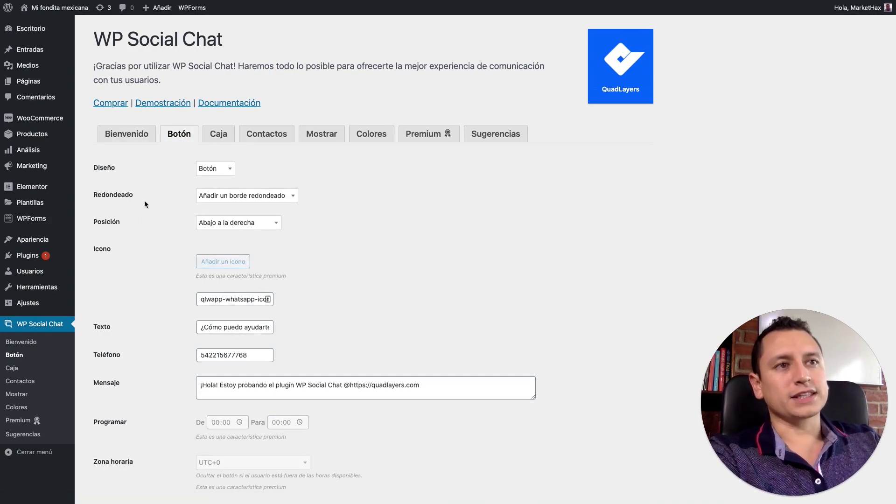
{"action": "left_click", "coordinate": [229, 168]}
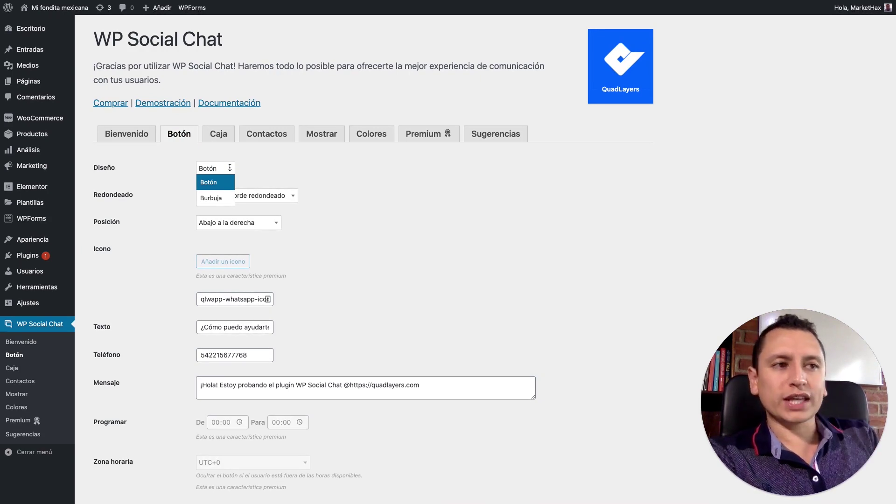
{"action": "left_click", "coordinate": [236, 327]}
{"action": "triple_click", "coordinate": [236, 327]}
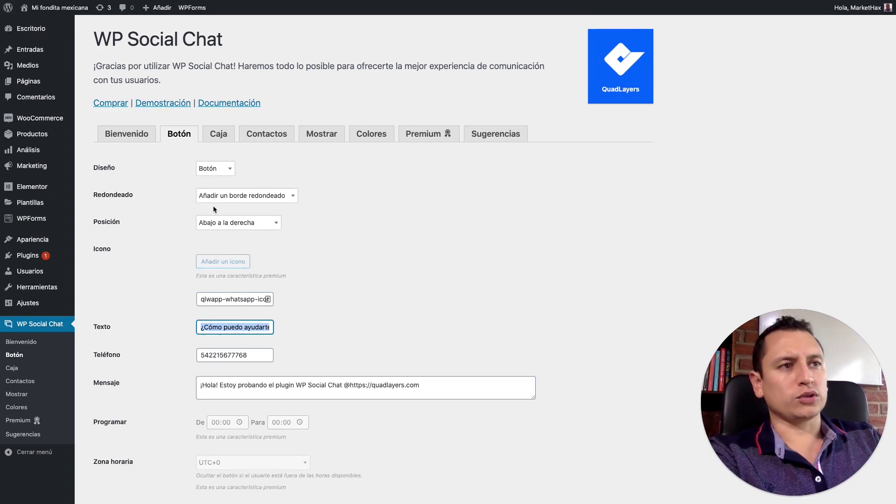
{"action": "left_click", "coordinate": [289, 195]}
{"action": "left_click", "coordinate": [292, 195]}
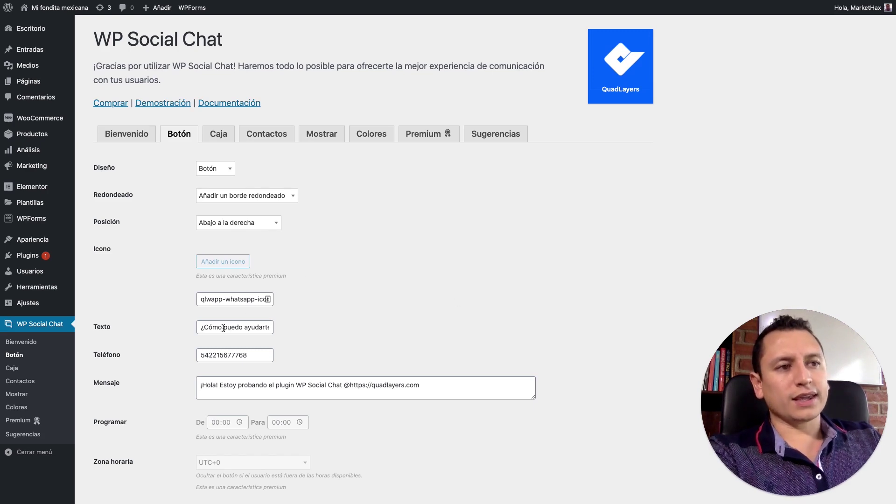
{"action": "left_click_drag", "start_coordinate": [223, 328], "coordinate": [280, 326]}
{"action": "double_click", "coordinate": [245, 327]}
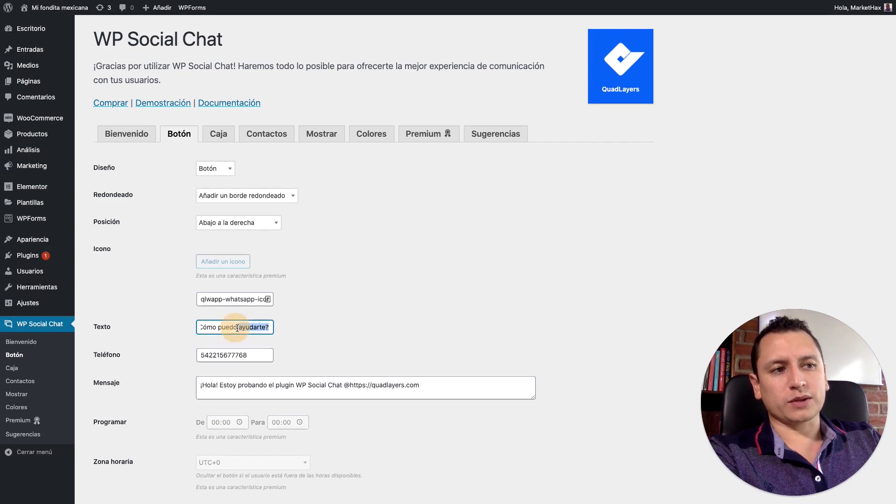
{"action": "double_click", "coordinate": [208, 355]}
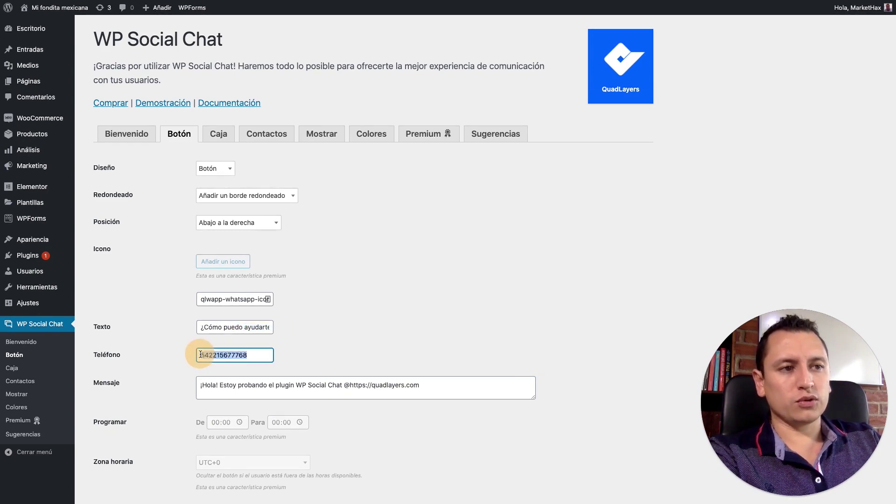
{"action": "left_click", "coordinate": [303, 337]}
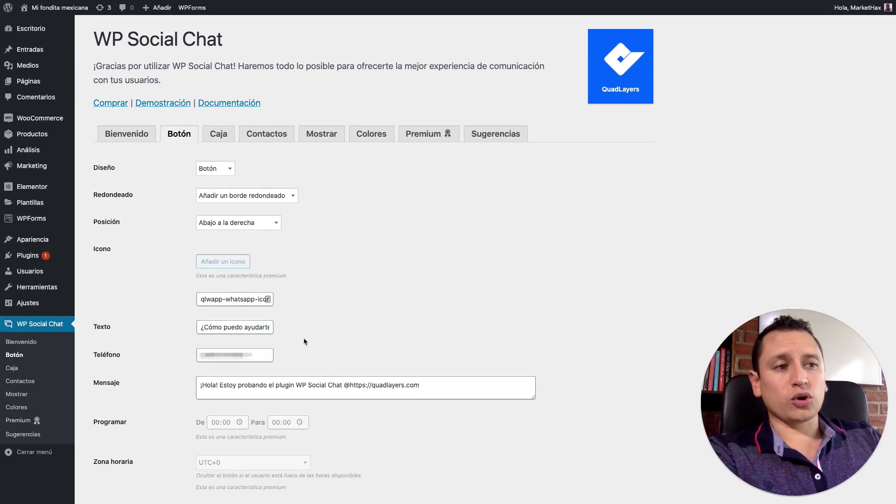
Step: Replace the prefilled message with 'Hola, necesito ayuda!' and save the button settings
{"action": "left_click_drag", "start_coordinate": [423, 386], "coordinate": [194, 385]}
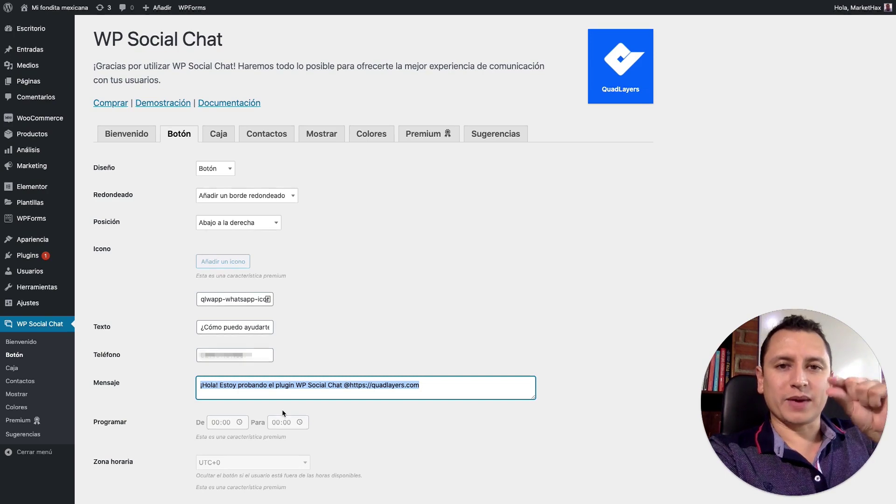
{"action": "type", "text": "Hol"}
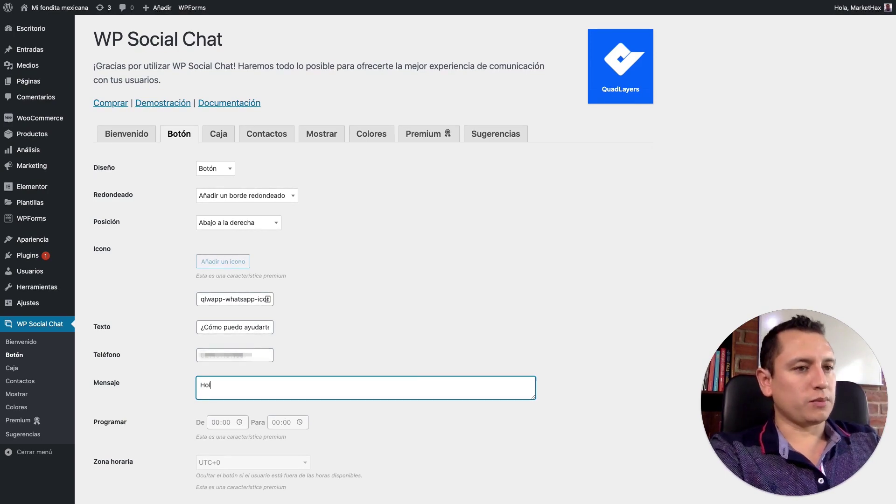
{"action": "type", "text": "a, necesito a"}
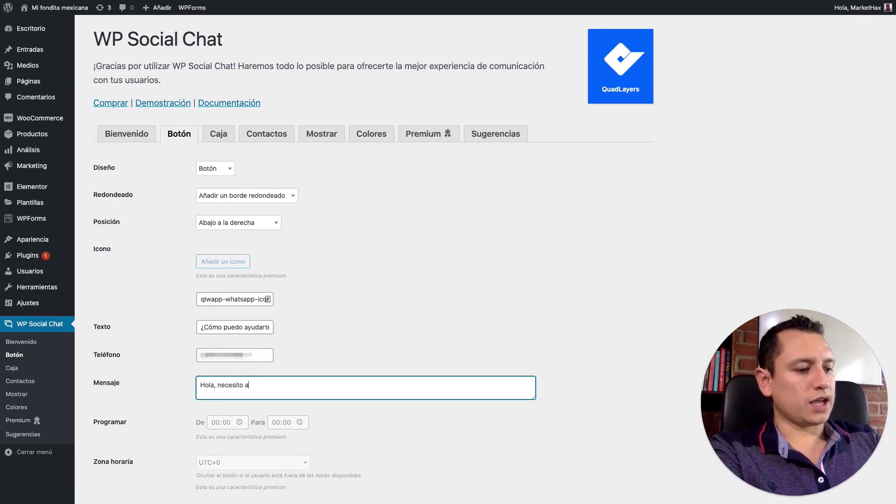
{"action": "type", "text": "yuda!"}
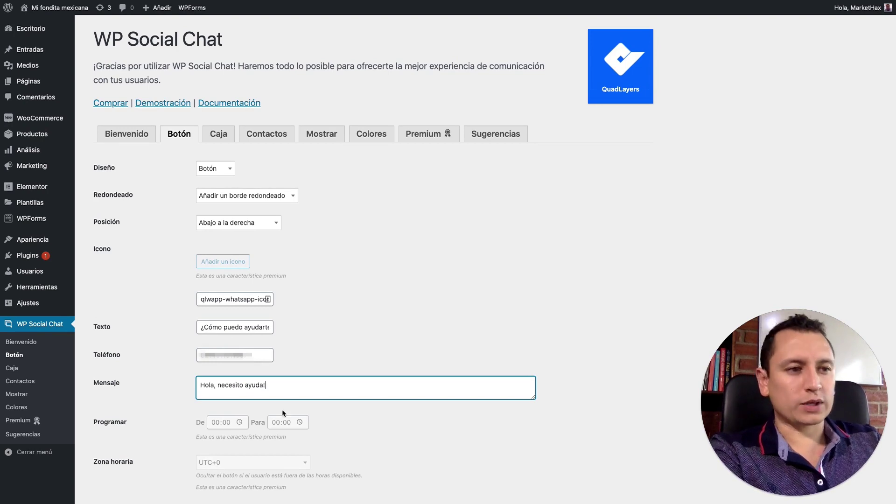
{"action": "scroll", "coordinate": [175, 384], "scroll_direction": "down", "scroll_amount": 3}
{"action": "left_click", "coordinate": [120, 449]}
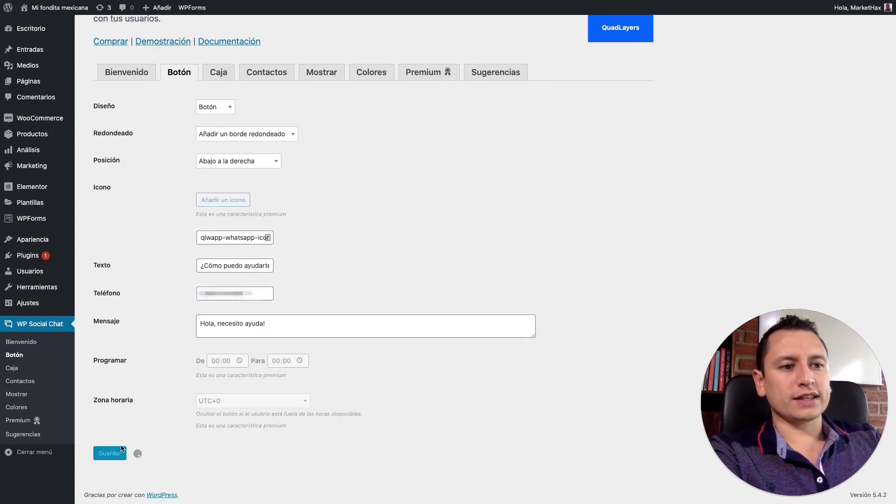
{"action": "scroll", "coordinate": [184, 380], "scroll_direction": "up", "scroll_amount": 2}
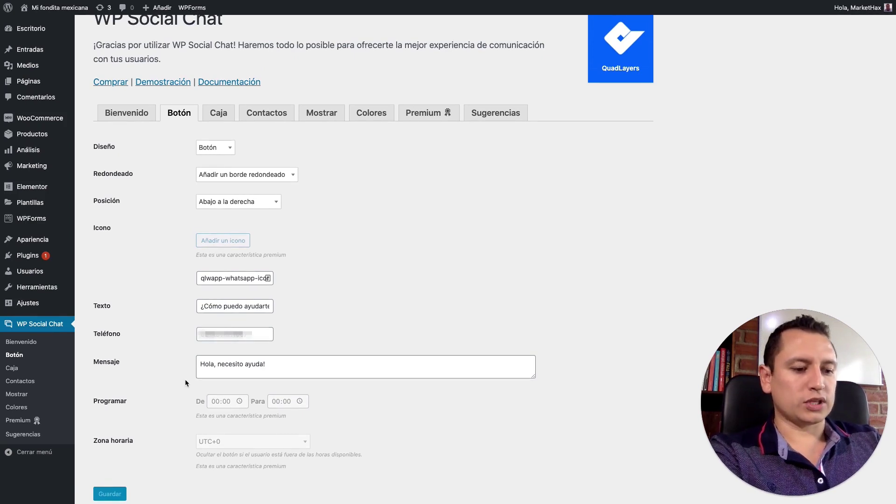
Step: Reload the Mi Fondita home page, test its chat button, then return to the Botón settings
{"action": "key", "text": "ctrl+Tab"}
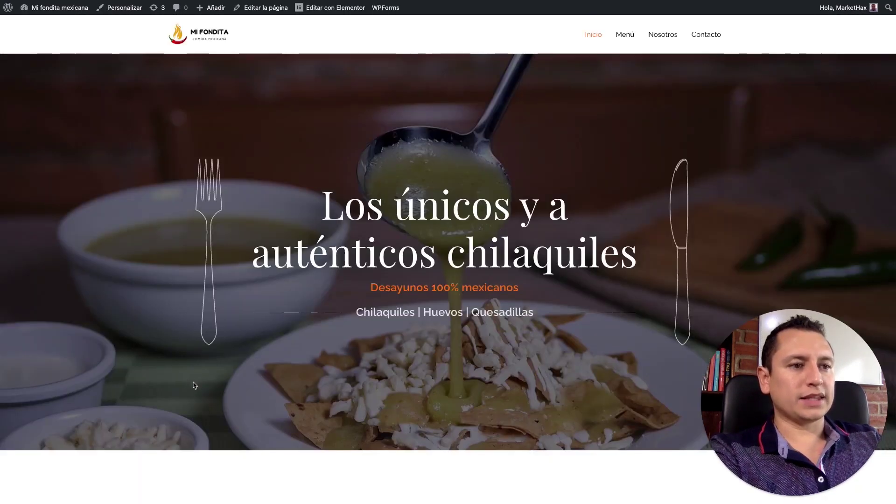
{"action": "key", "text": "ctrl+r"}
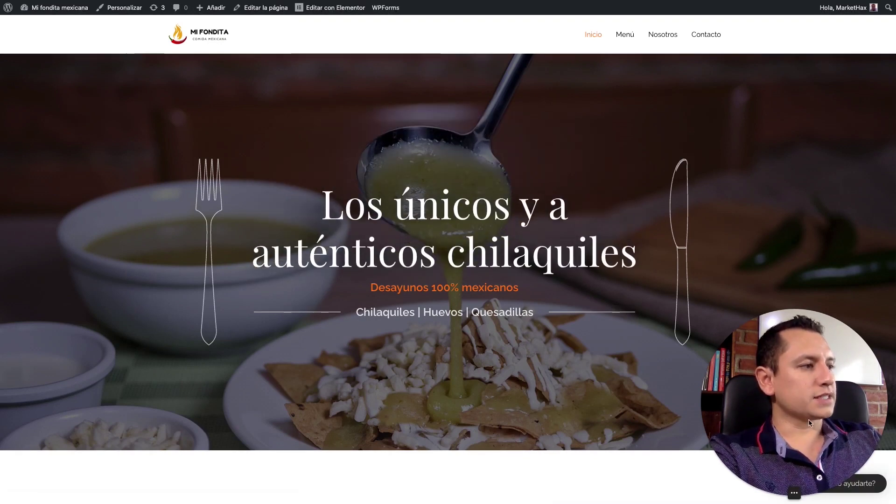
{"action": "left_click_drag", "start_coordinate": [810, 422], "coordinate": [679, 411]}
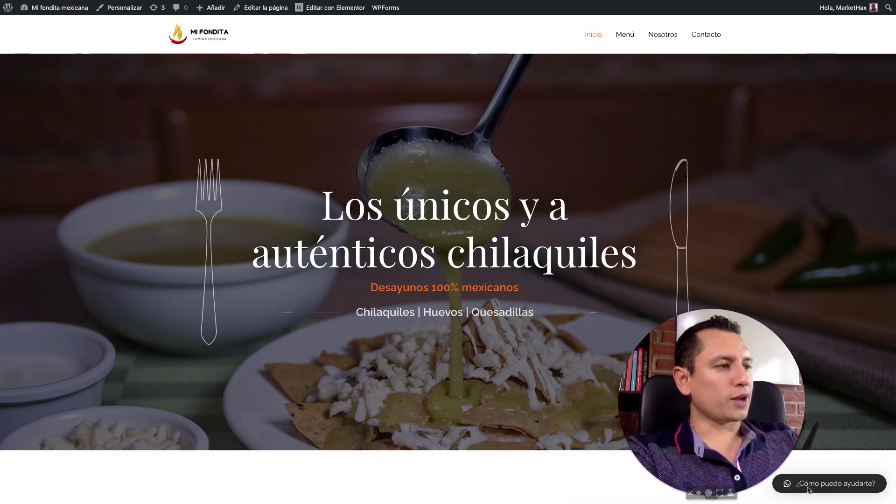
{"action": "left_click", "coordinate": [839, 452]}
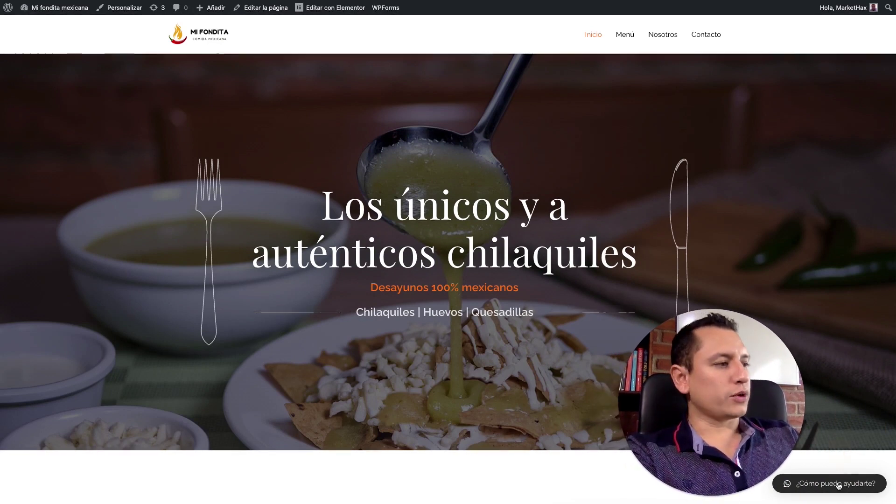
{"action": "left_click", "coordinate": [839, 483]}
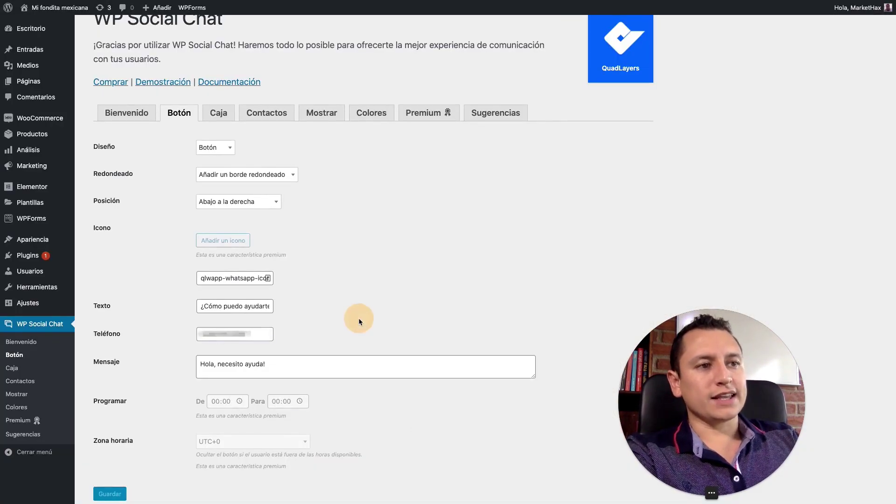
Step: Look through the Caja and Contactos tabs without changes, ending on the Mostrar tab
{"action": "left_click", "coordinate": [223, 114]}
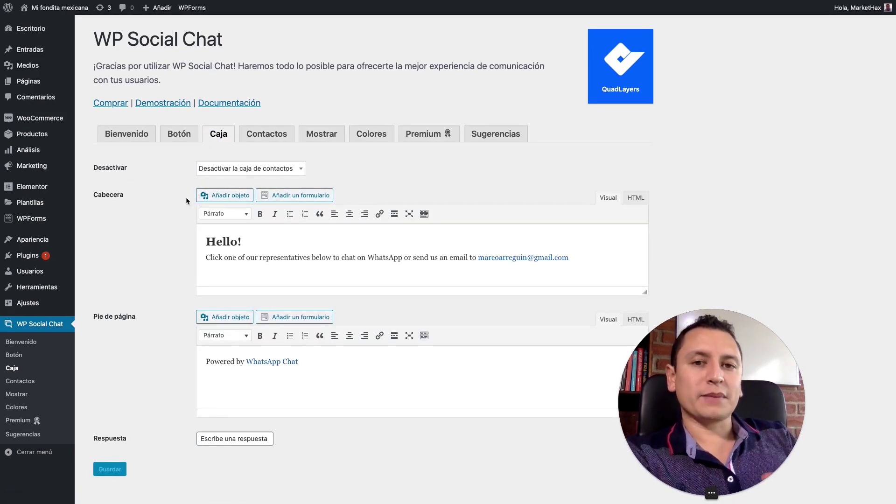
{"action": "left_click", "coordinate": [300, 169]}
{"action": "left_click", "coordinate": [344, 182]}
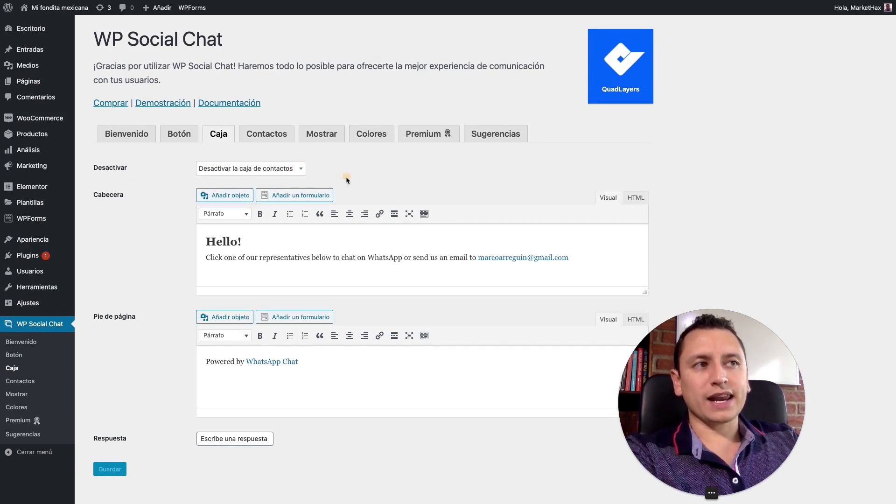
{"action": "left_click", "coordinate": [258, 136]}
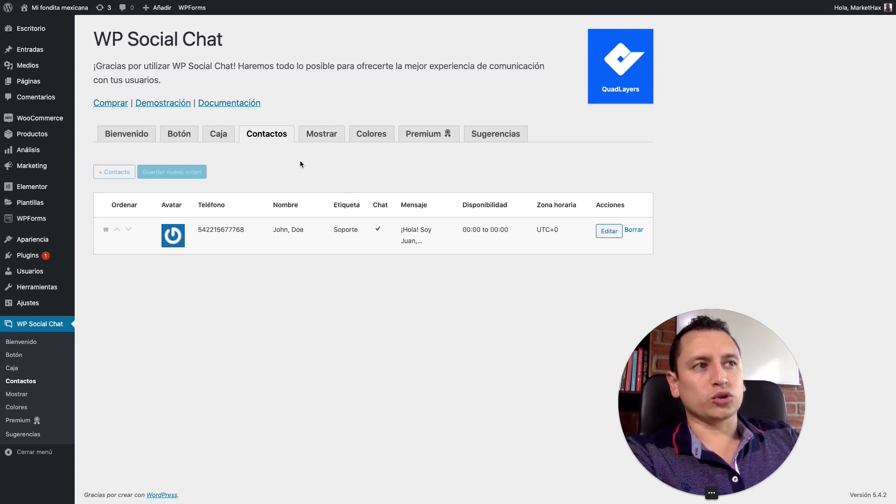
{"action": "left_click", "coordinate": [321, 136]}
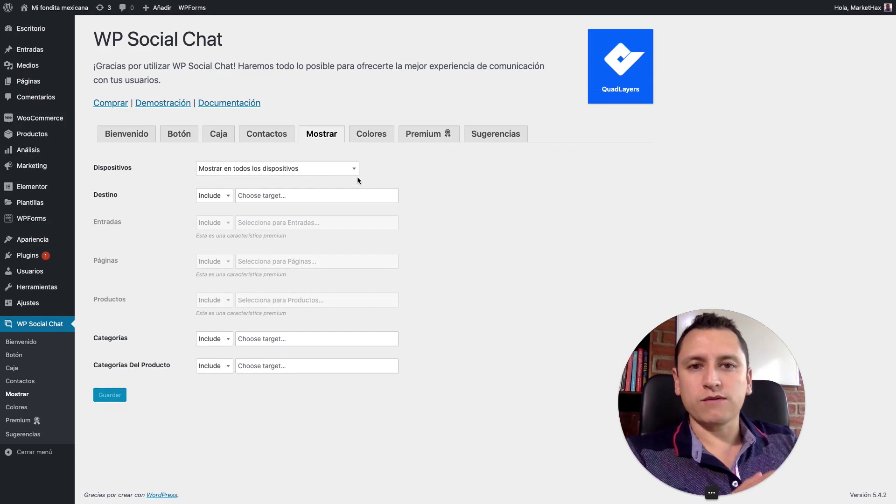
Step: Set Dispositivos to 'Mostrar en dispositivos de escritorio'
{"action": "left_click", "coordinate": [348, 168]}
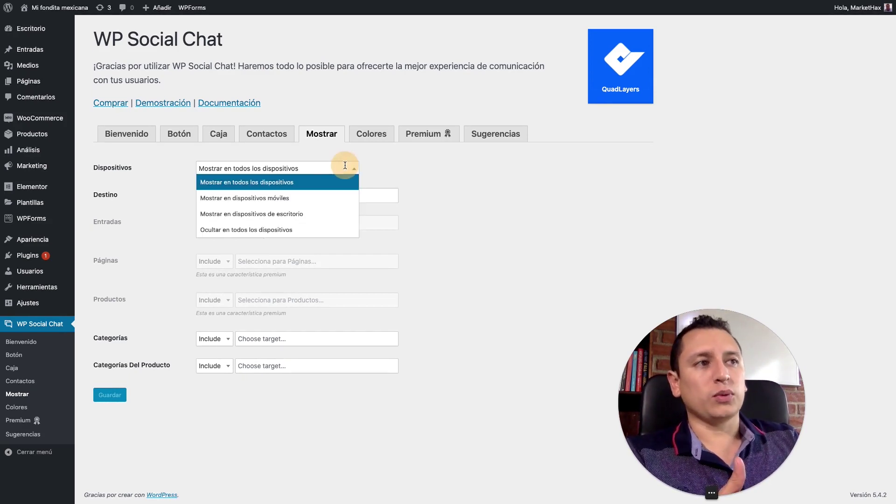
{"action": "left_click", "coordinate": [302, 199]}
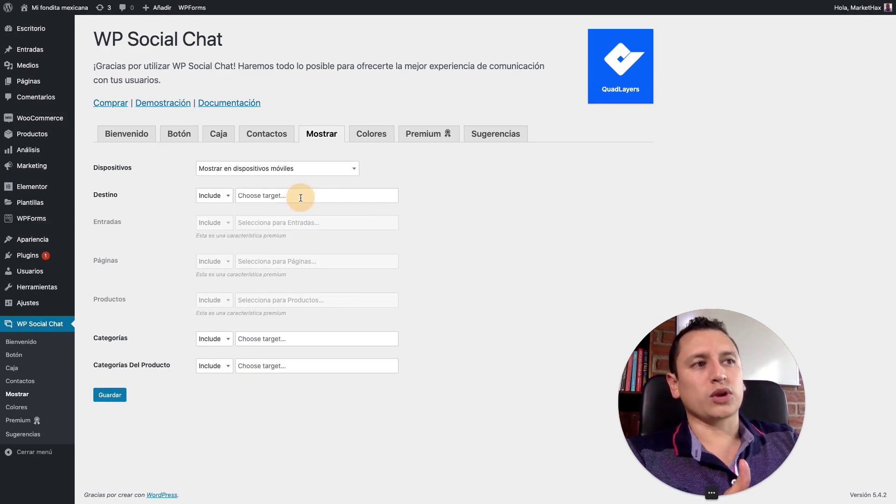
{"action": "left_click", "coordinate": [342, 170]}
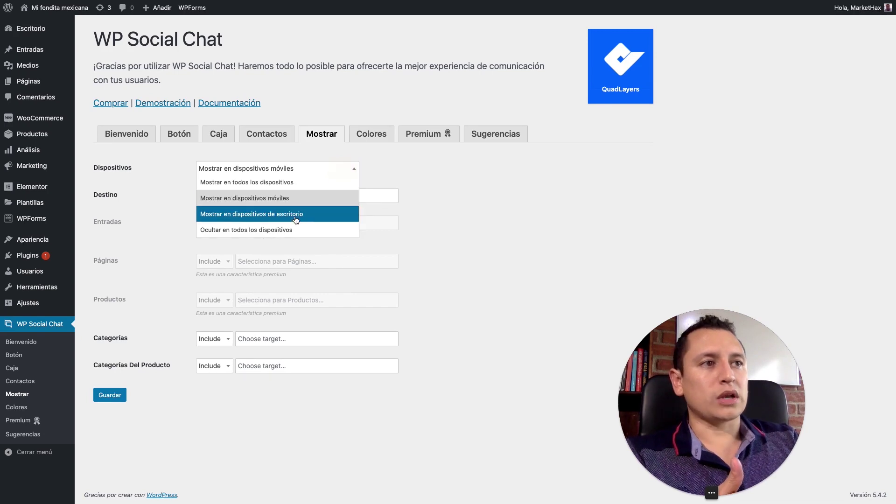
{"action": "left_click", "coordinate": [298, 215]}
{"action": "left_click", "coordinate": [330, 169]}
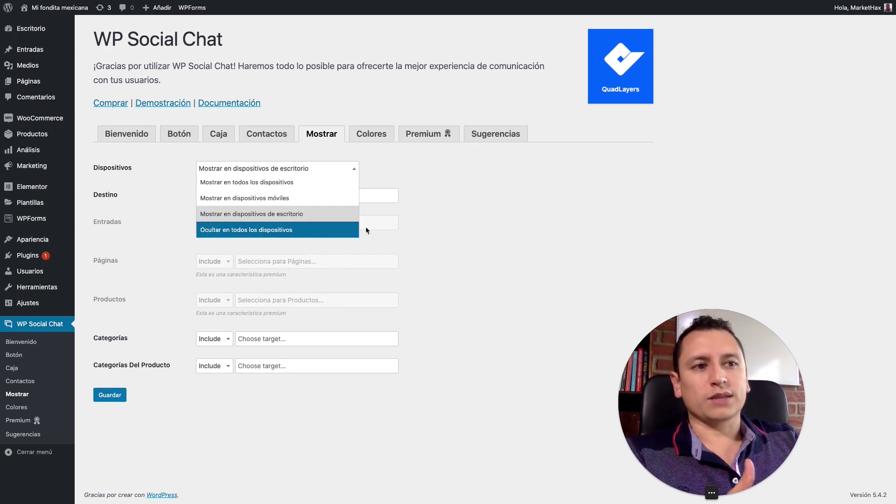
{"action": "left_click", "coordinate": [432, 198]}
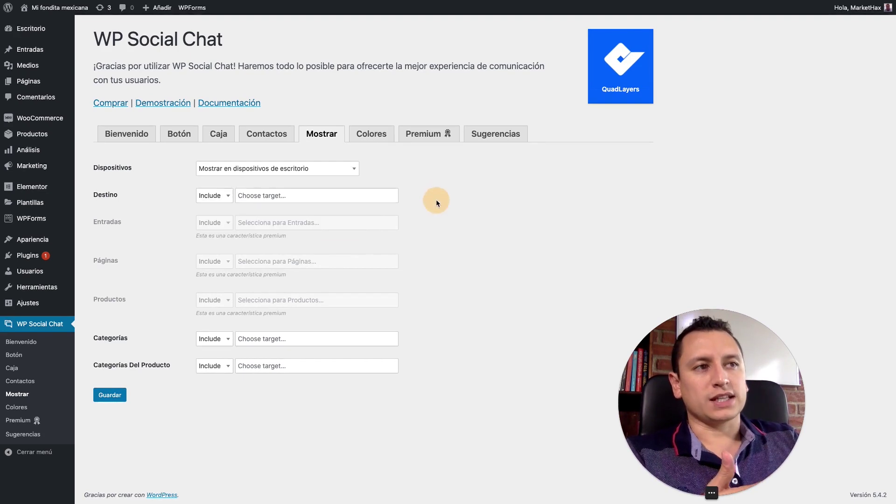
Step: Open the Destino target list and close it without choosing any page
{"action": "left_click", "coordinate": [224, 196]}
{"action": "left_click", "coordinate": [274, 197]}
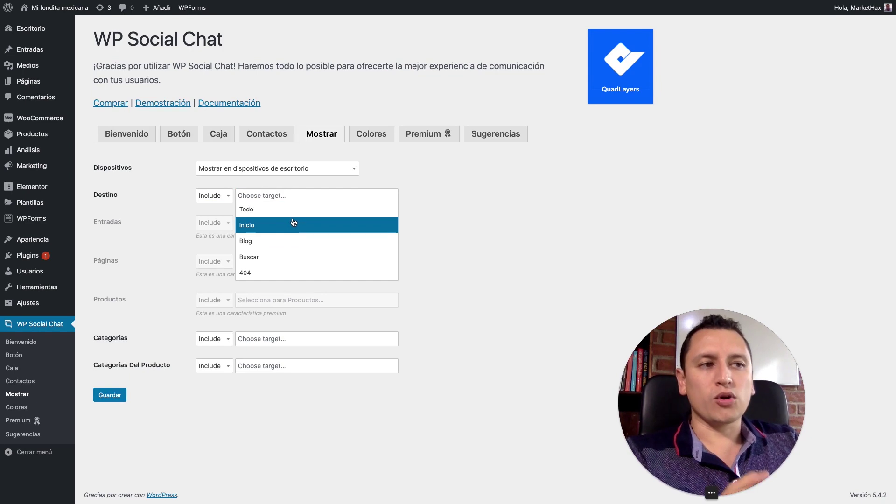
{"action": "left_click", "coordinate": [452, 204]}
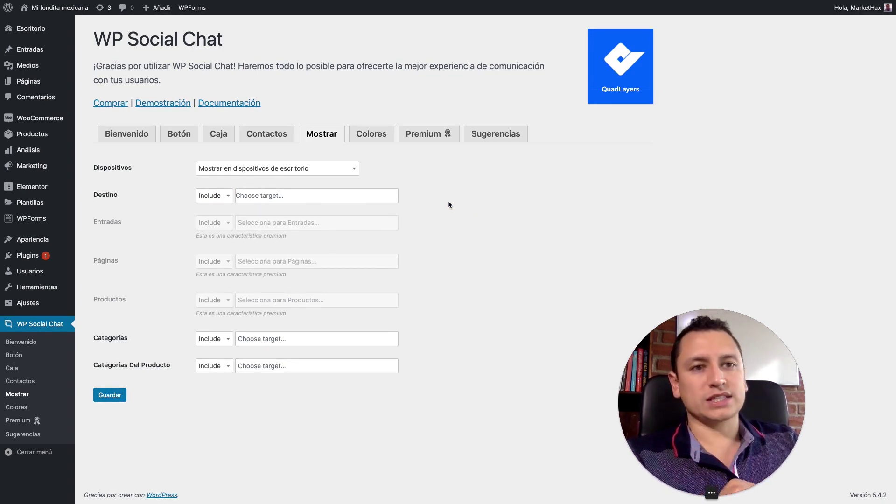
{"action": "left_click", "coordinate": [294, 196]}
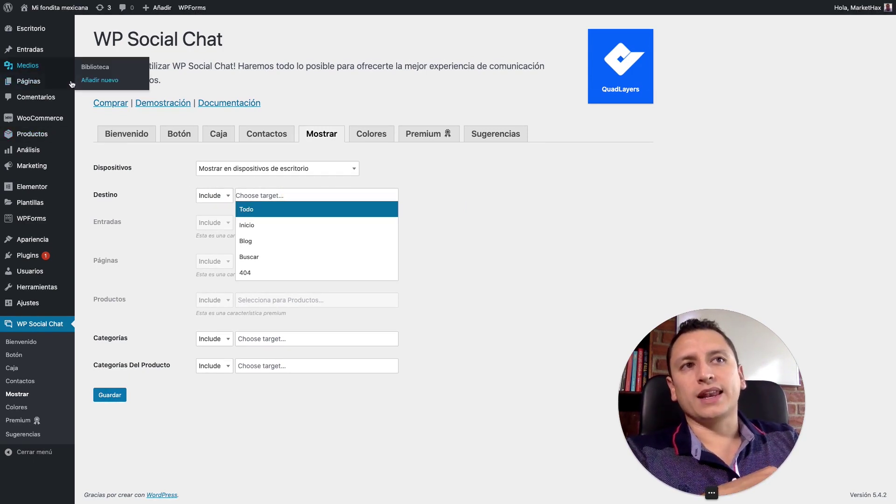
{"action": "mouse_move", "coordinate": [71, 84]}
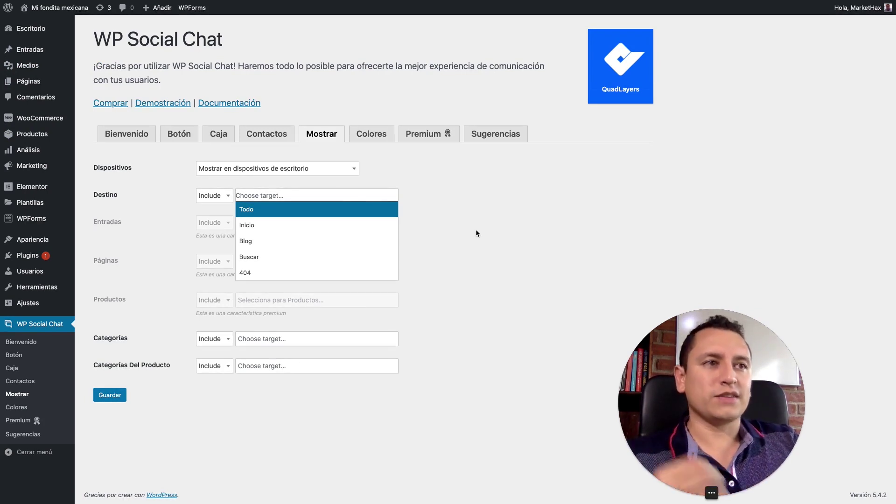
{"action": "left_click", "coordinate": [458, 231]}
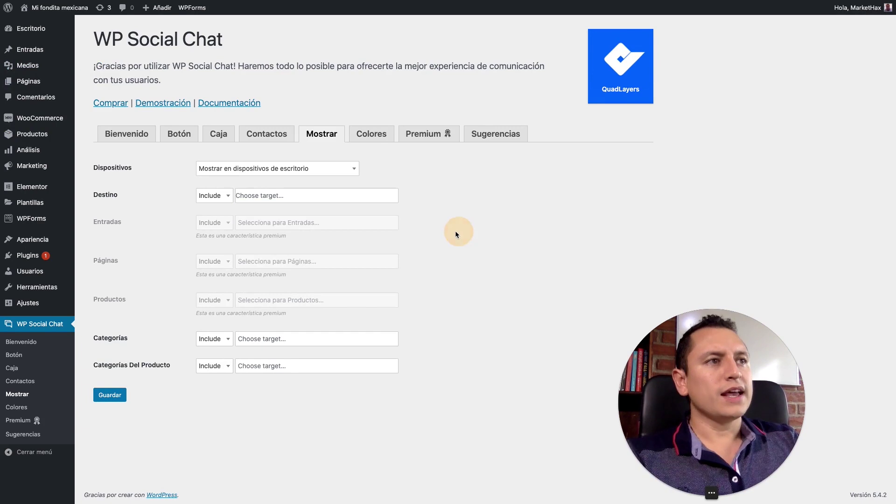
{"action": "left_click", "coordinate": [372, 136]}
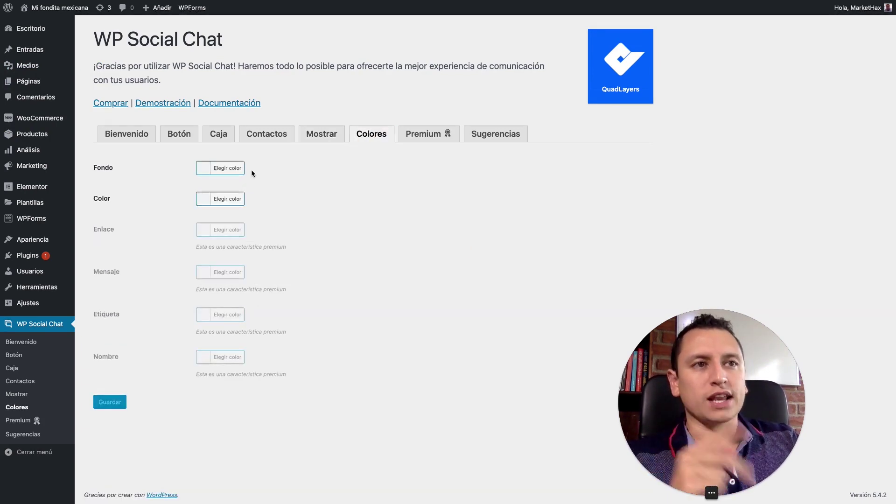
Step: Change the Fondo background colour to green #00bb2d in the colour picker
{"action": "left_click", "coordinate": [220, 170]}
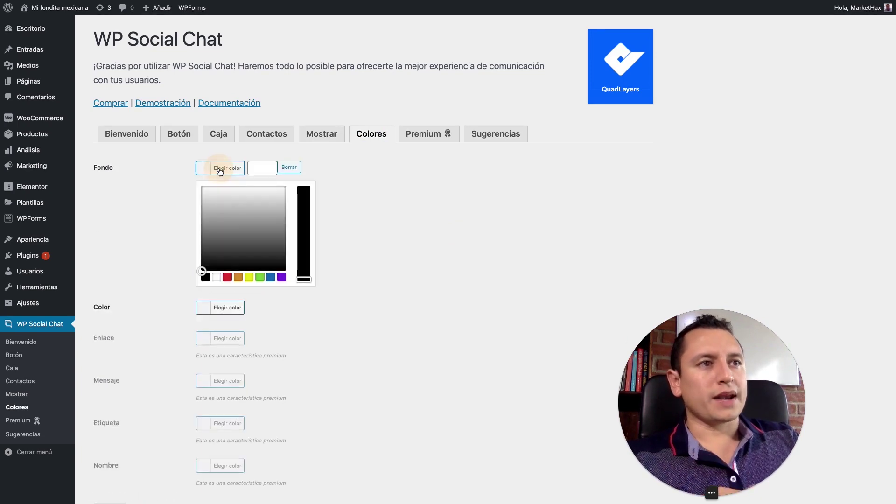
{"action": "left_click", "coordinate": [238, 277]}
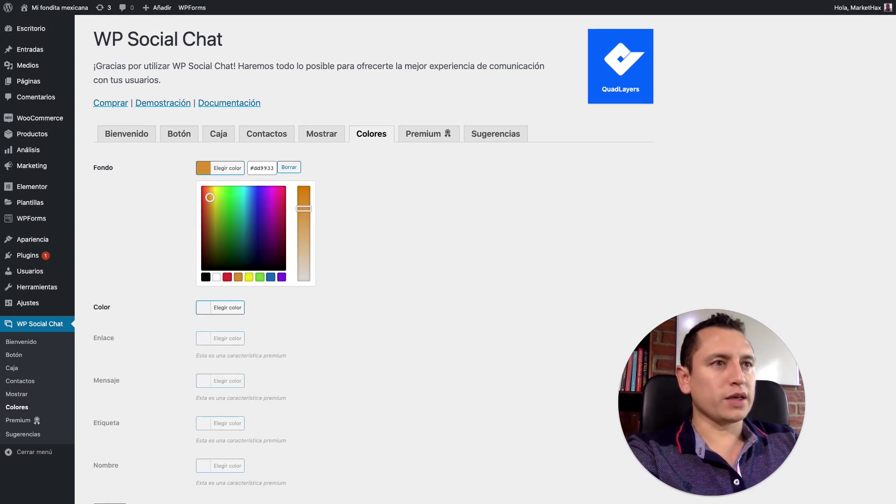
{"action": "left_click", "coordinate": [258, 168]}
{"action": "key", "text": "ctrl+a"}
{"action": "type", "text": "#00bb2d"}
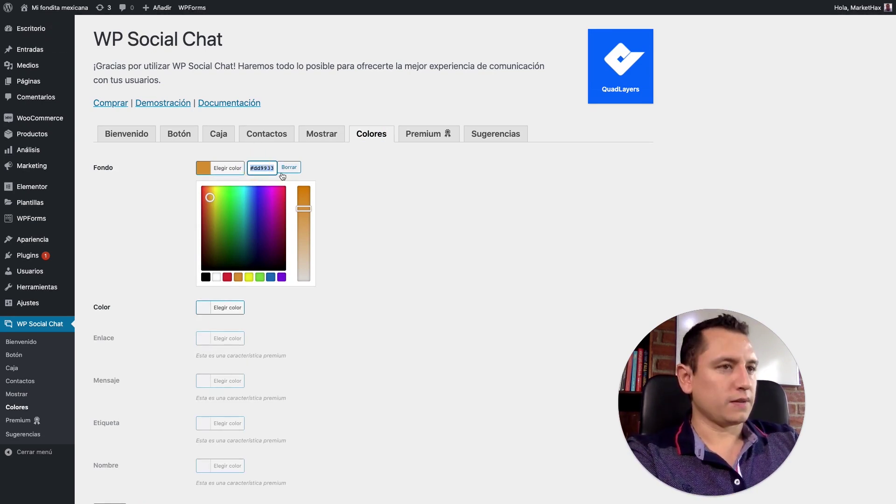
{"action": "left_click", "coordinate": [369, 167]}
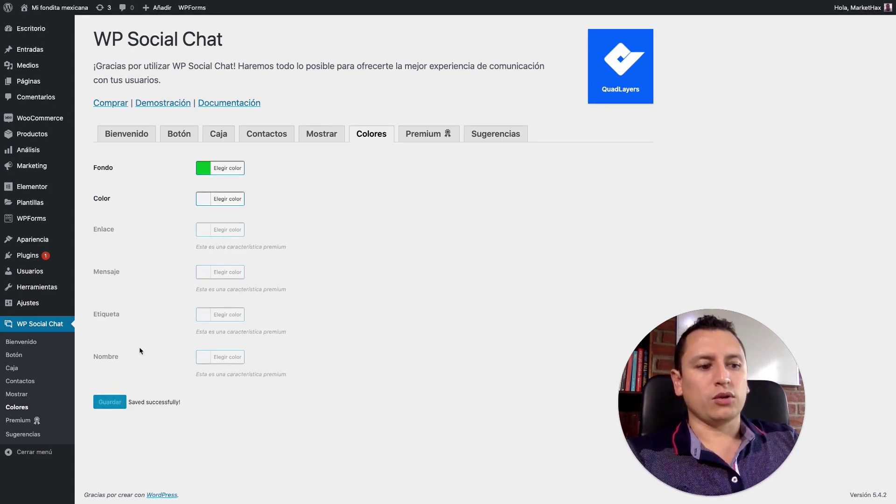
{"action": "key", "text": "ctrl+Tab"}
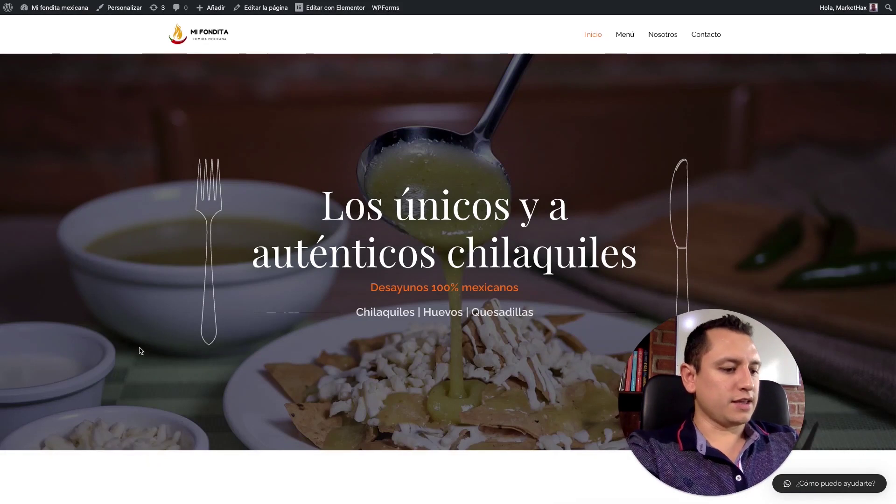
Step: Reload the home page and test the now-green chat button
{"action": "key", "text": "ctrl+r"}
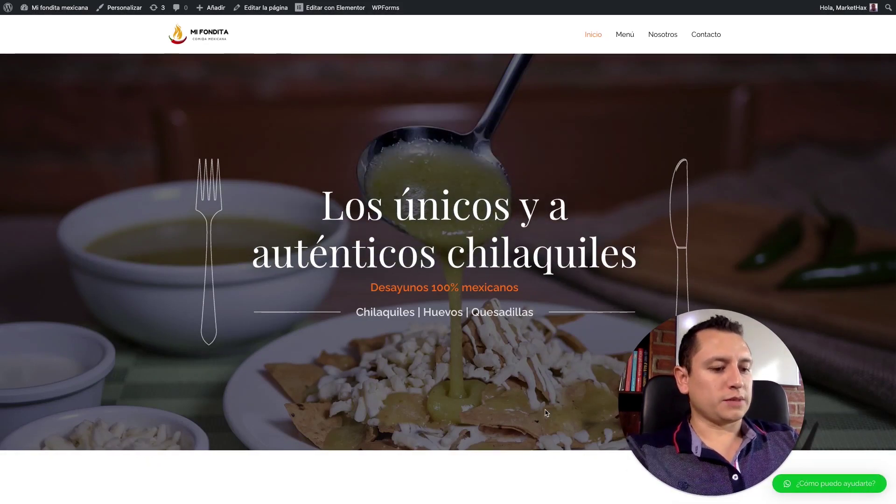
{"action": "left_click", "coordinate": [849, 485]}
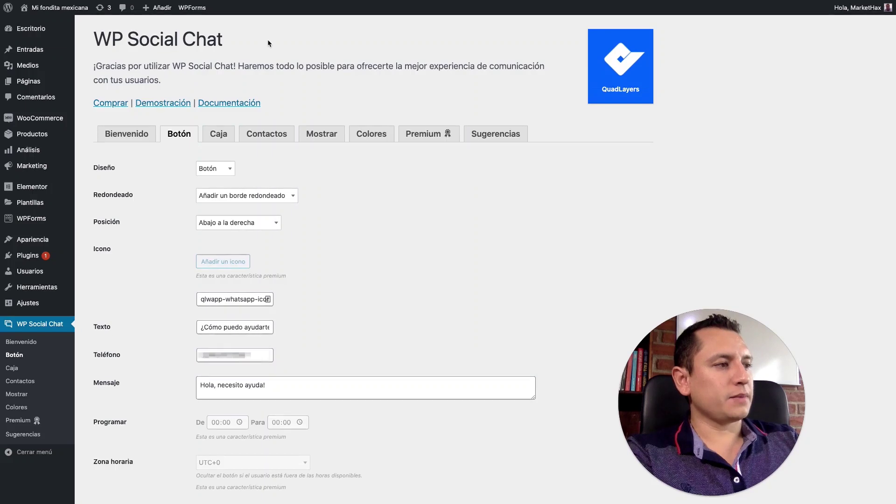
Step: Change the button Diseño to Burbuja and save it
{"action": "left_click", "coordinate": [227, 168]}
{"action": "left_click", "coordinate": [211, 198]}
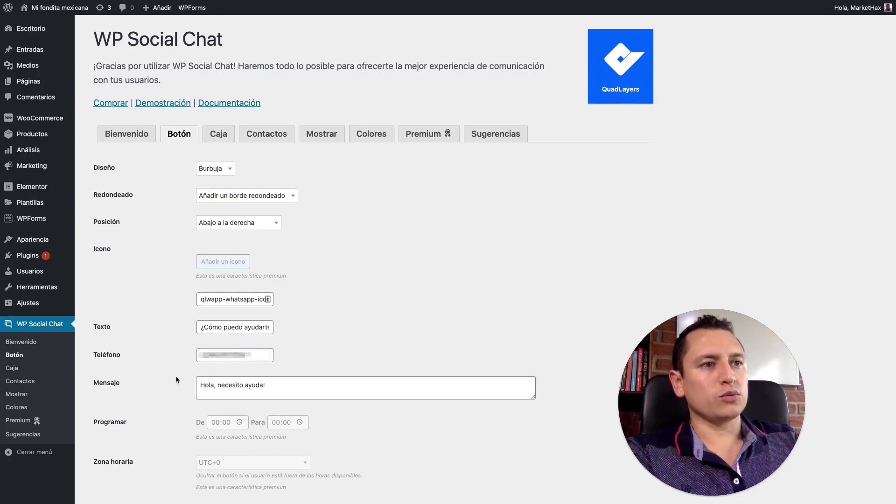
{"action": "scroll", "coordinate": [171, 360], "scroll_direction": "down", "scroll_amount": 3}
{"action": "left_click", "coordinate": [115, 453]}
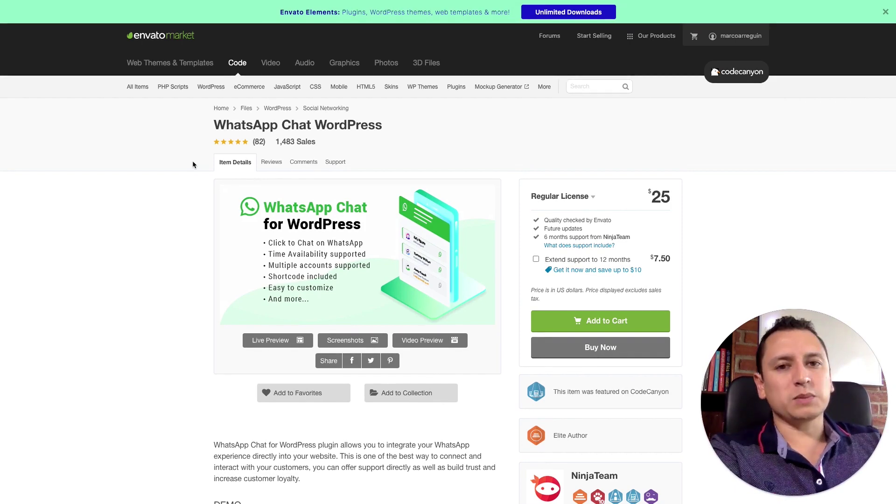
{"action": "key", "text": "ctrl+Tab"}
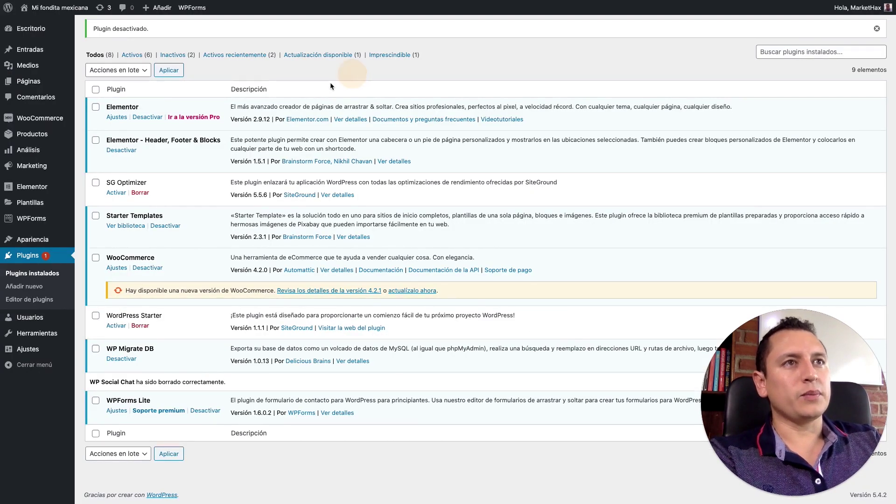
Step: Upload whatsapp-for-wordpress.zip via Subir plugin, install it and activate WhatsApp Chat by NinjaTeam
{"action": "scroll", "coordinate": [331, 84], "scroll_direction": "up", "scroll_amount": 2}
{"action": "left_click", "coordinate": [147, 31]}
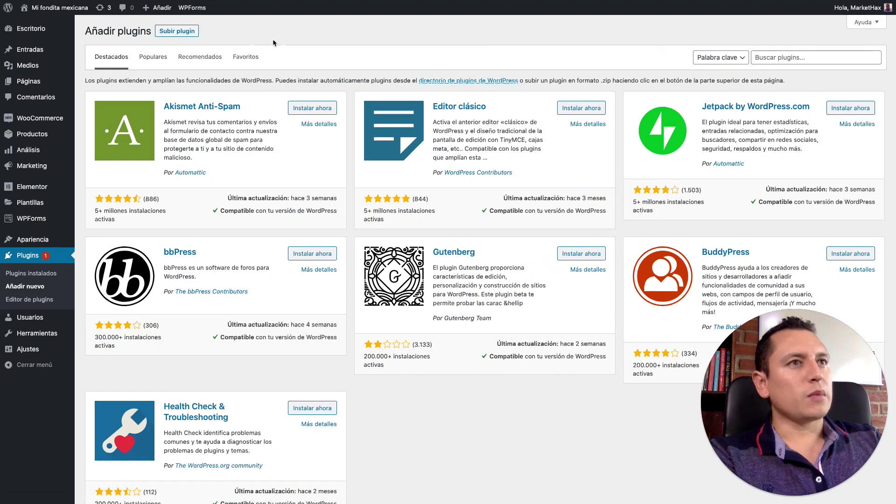
{"action": "left_click", "coordinate": [172, 39]}
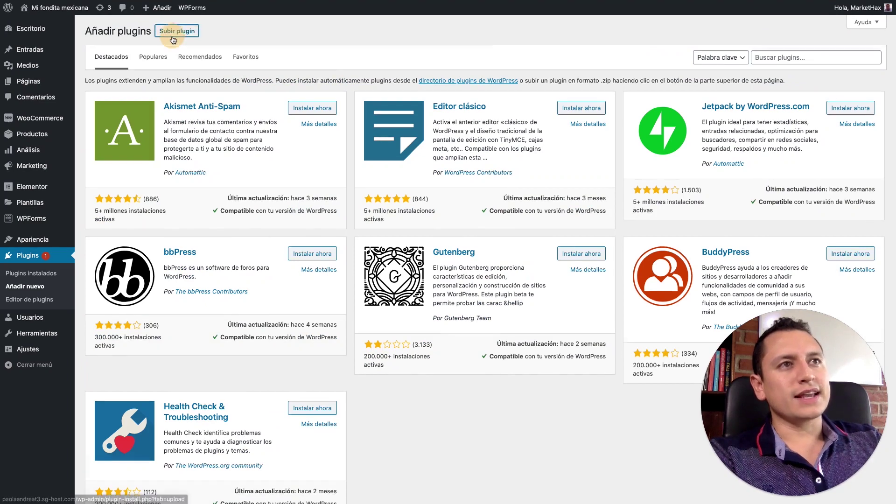
{"action": "left_click", "coordinate": [340, 176]}
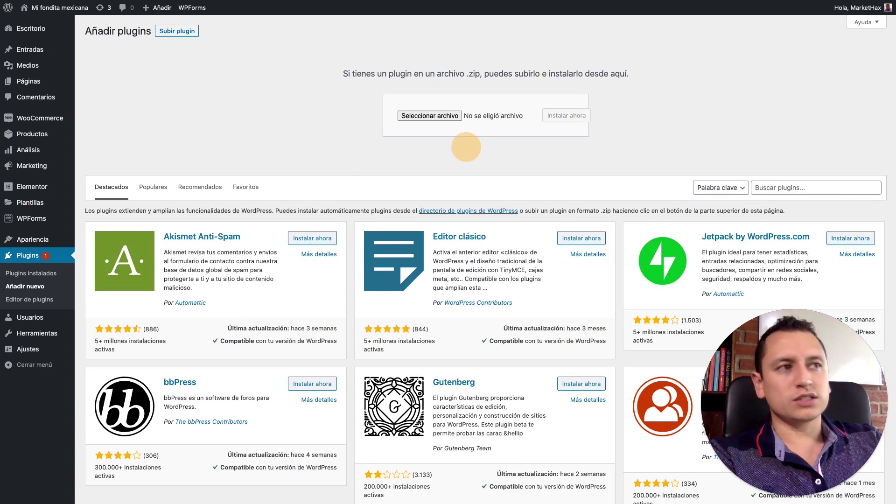
{"action": "left_click_drag", "start_coordinate": [219, 140], "coordinate": [427, 117]}
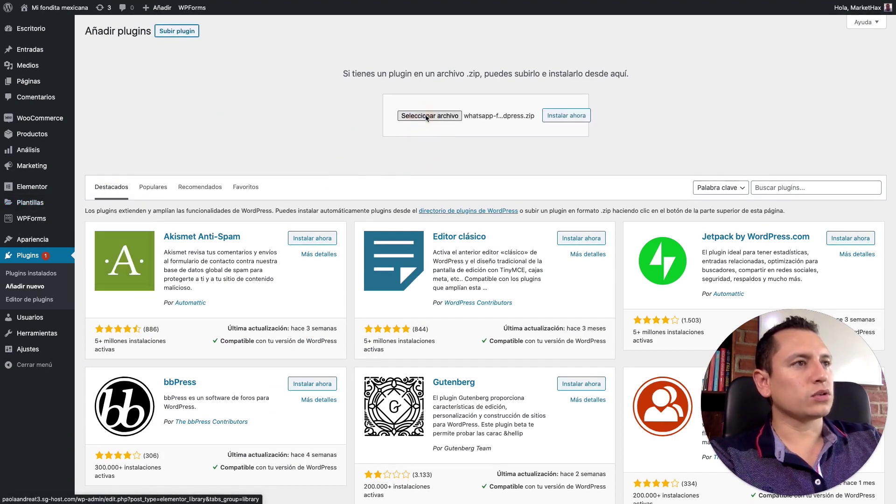
{"action": "left_click", "coordinate": [567, 115]}
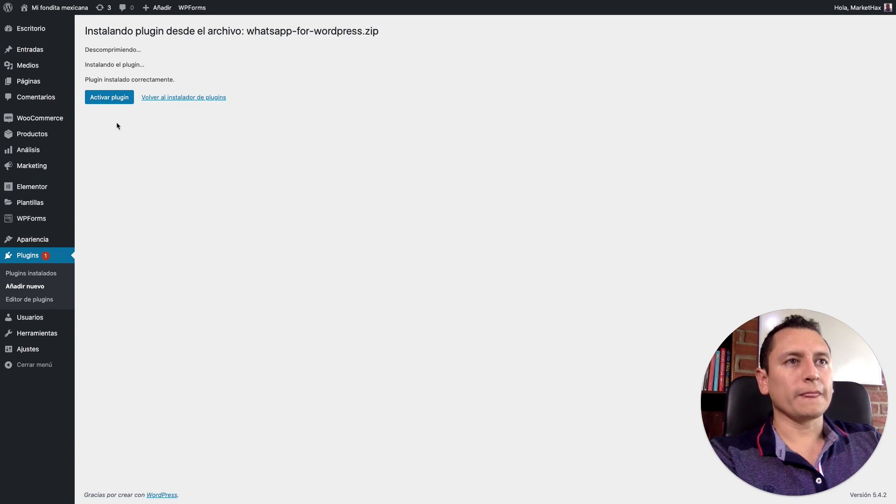
{"action": "left_click", "coordinate": [109, 97]}
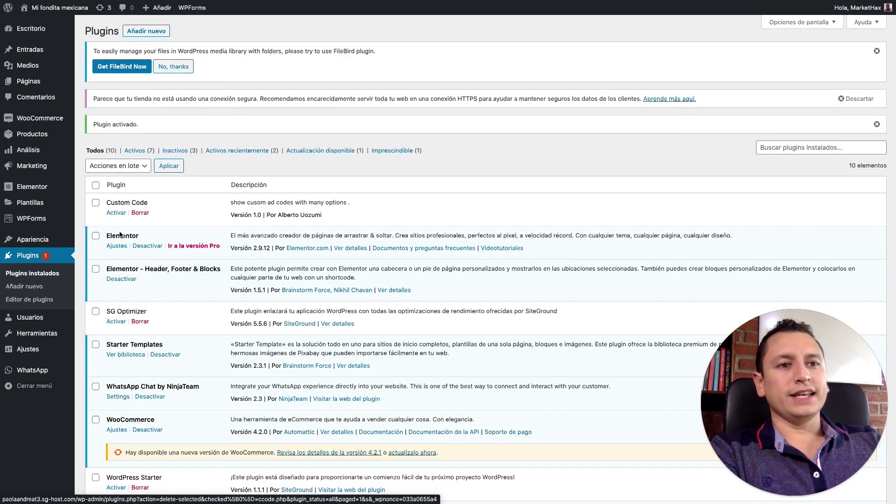
Step: Go from the empty WhatsApp accounts list to a new blank account form
{"action": "mouse_move", "coordinate": [52, 372]}
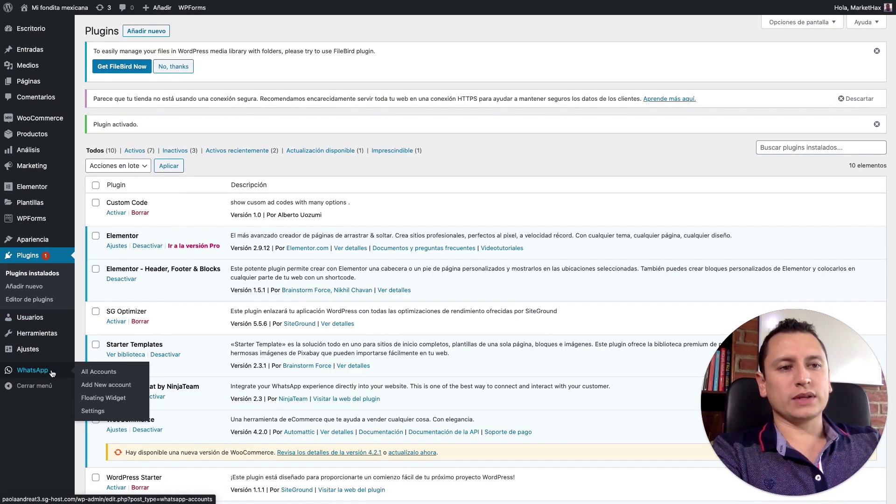
{"action": "left_click", "coordinate": [49, 372]}
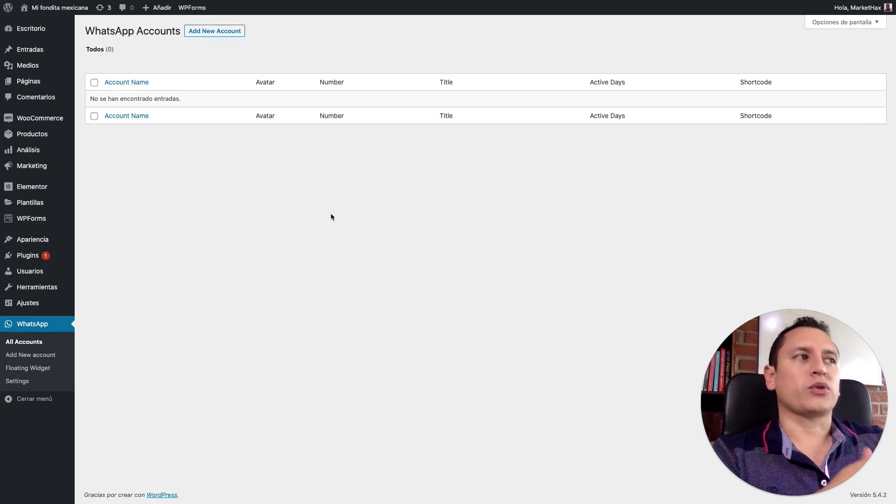
{"action": "left_click", "coordinate": [218, 33]}
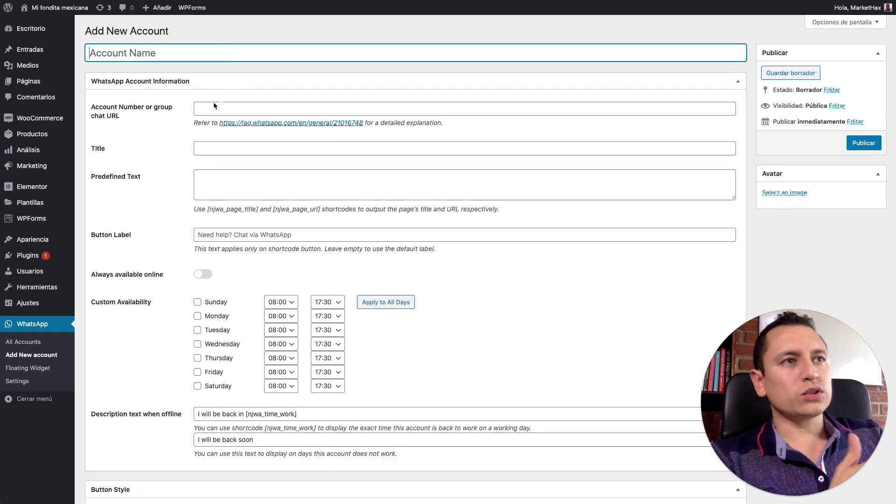
Step: Enter the agent's account name and WhatsApp number for the new account
{"action": "left_click", "coordinate": [216, 109]}
{"action": "mouse_move", "coordinate": [167, 27]}
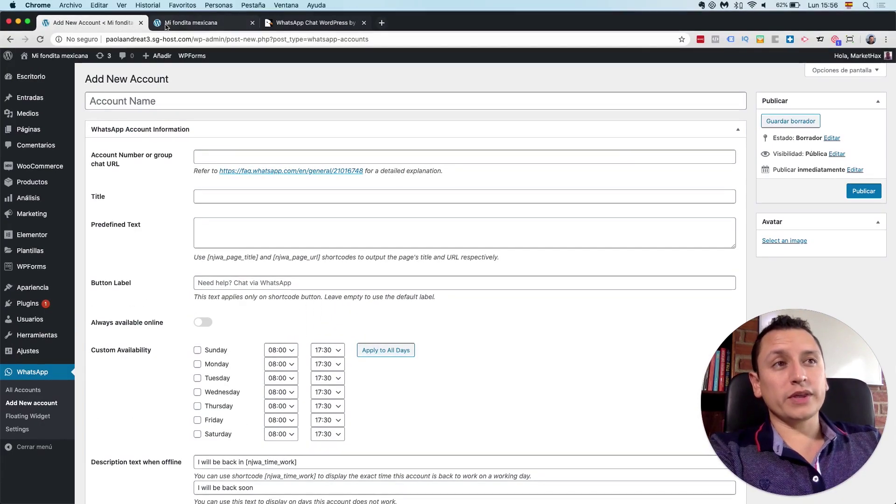
{"action": "left_click", "coordinate": [176, 96]}
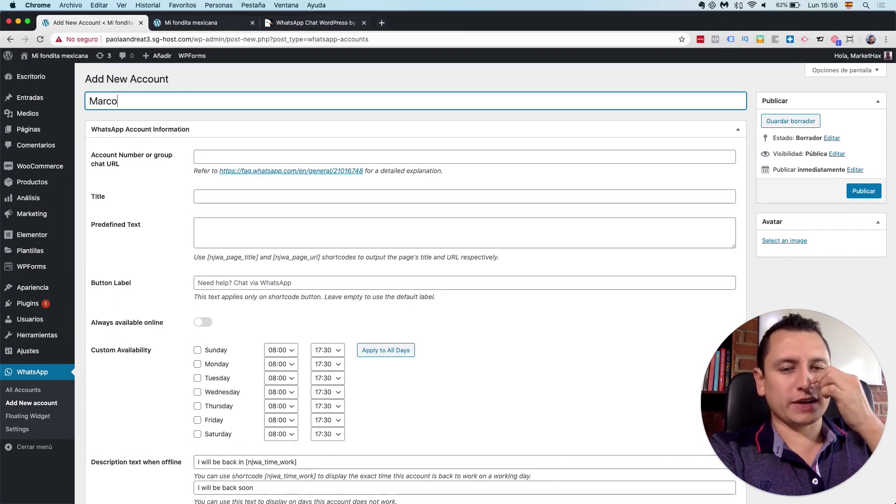
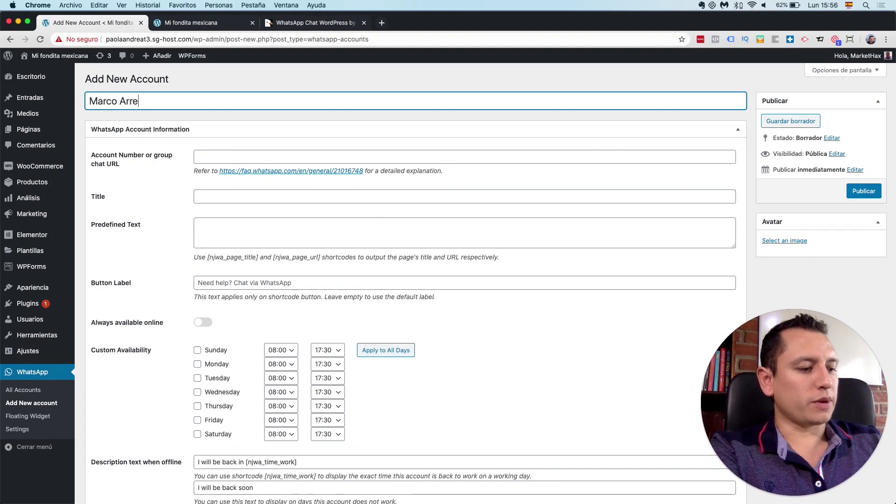
{"action": "left_click", "coordinate": [228, 157]}
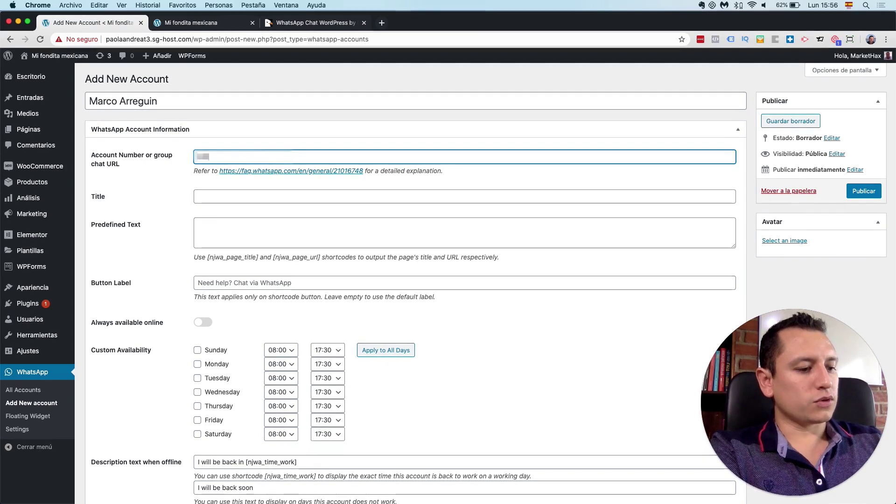
{"action": "type", "text": "55"}
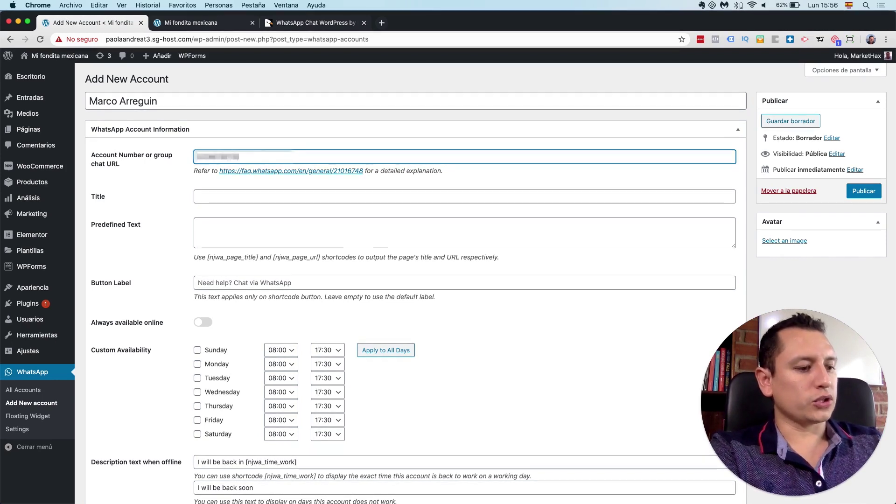
Step: Set the account title to Ventas and the button label to 'Necesitas ayuda? Chat de Whatsapp'
{"action": "scroll", "coordinate": [184, 202], "scroll_direction": "down", "scroll_amount": 1}
{"action": "scroll", "coordinate": [189, 198], "scroll_direction": "up", "scroll_amount": 1}
{"action": "left_click", "coordinate": [238, 198]}
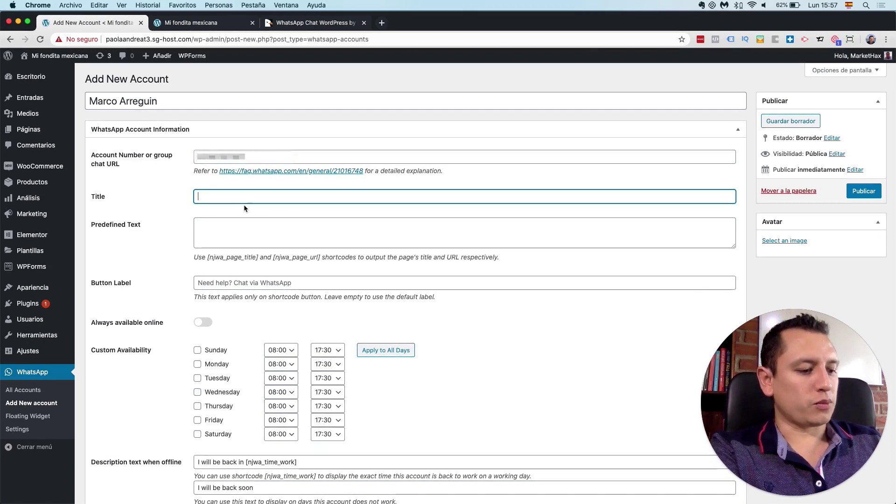
{"action": "type", "text": "Ventas"}
{"action": "left_click", "coordinate": [230, 239]}
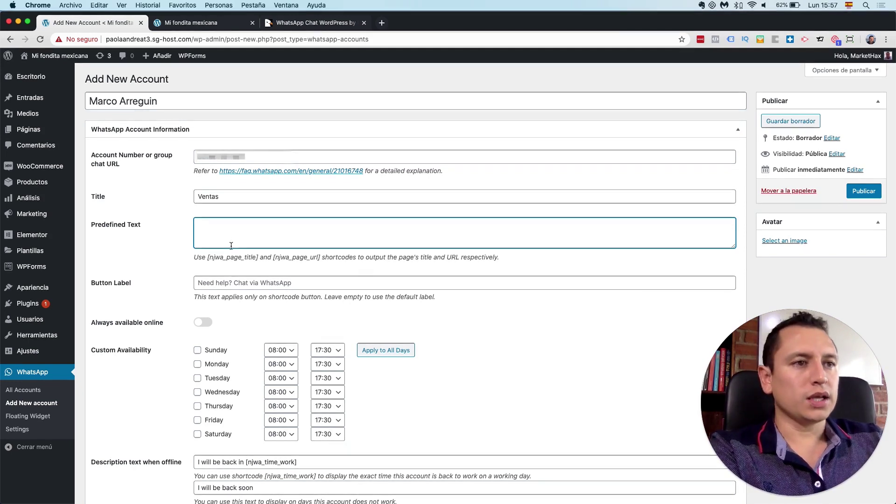
{"action": "left_click", "coordinate": [223, 283]}
{"action": "type", "text": "Necesitas ay"}
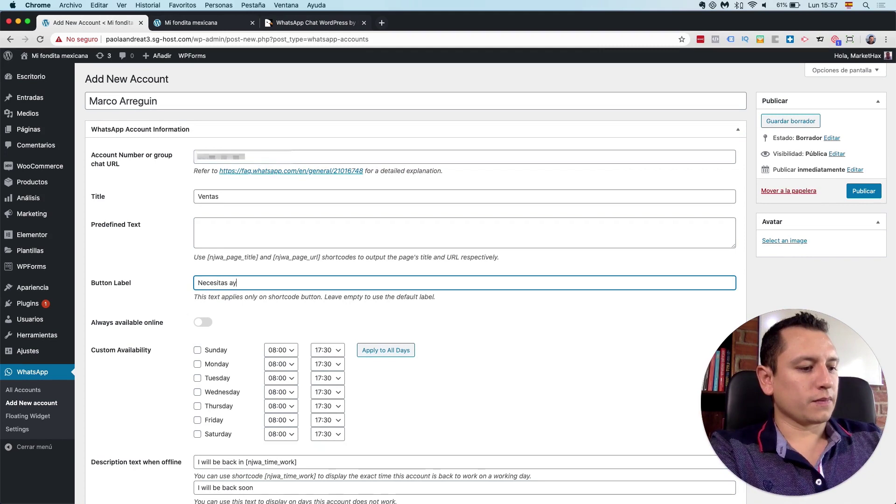
{"action": "type", "text": "uda? Chat de Whatsapp"}
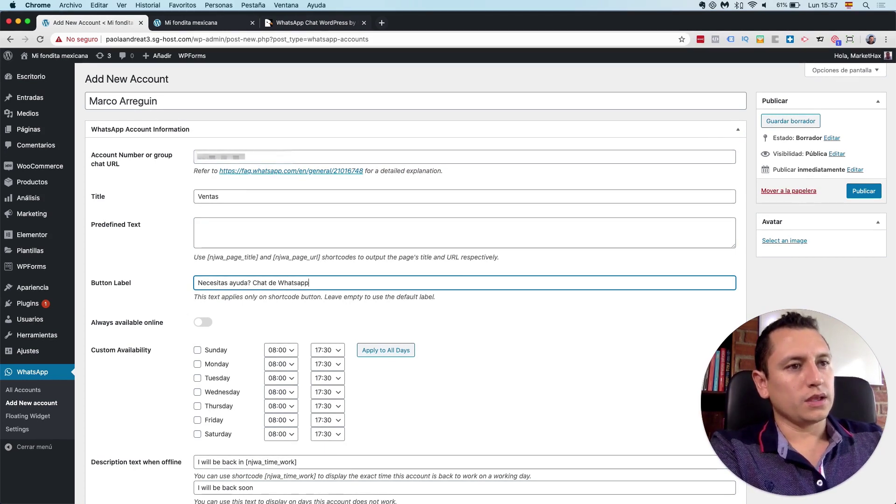
{"action": "left_click", "coordinate": [176, 326]}
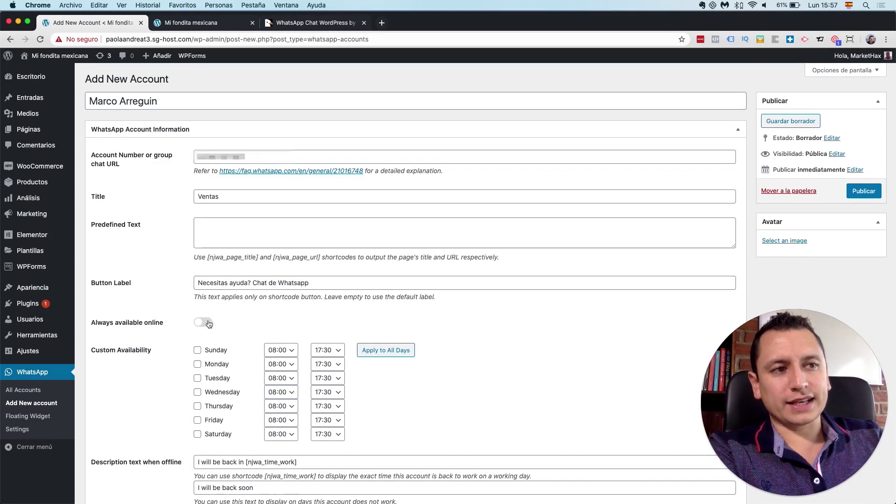
Step: Make the Ventas account always available online
{"action": "scroll", "coordinate": [209, 324], "scroll_direction": "down", "scroll_amount": 3}
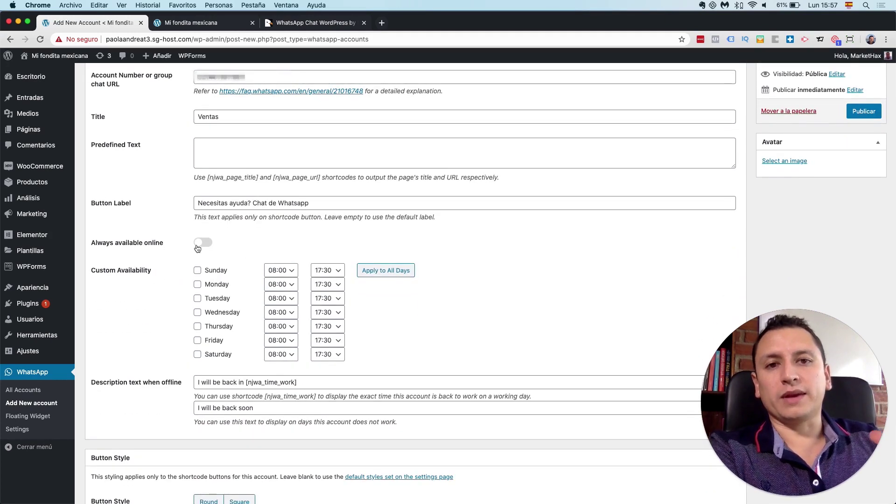
{"action": "left_click", "coordinate": [198, 246]}
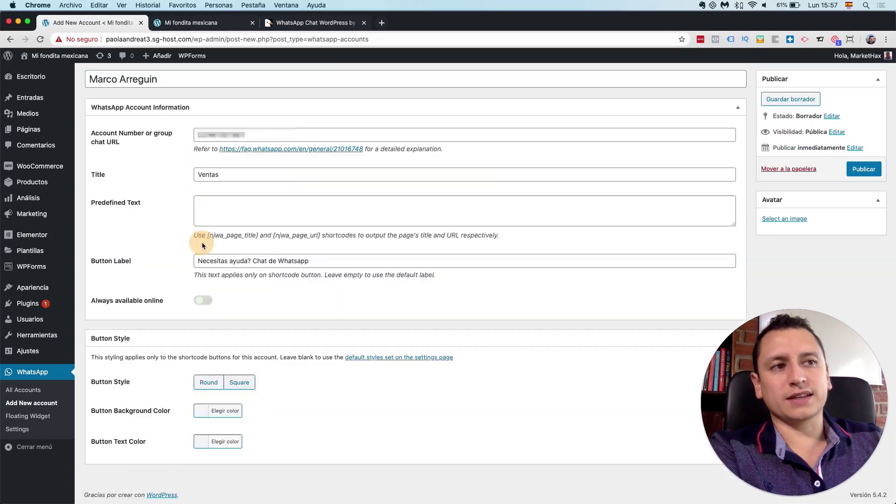
{"action": "left_click", "coordinate": [203, 300]}
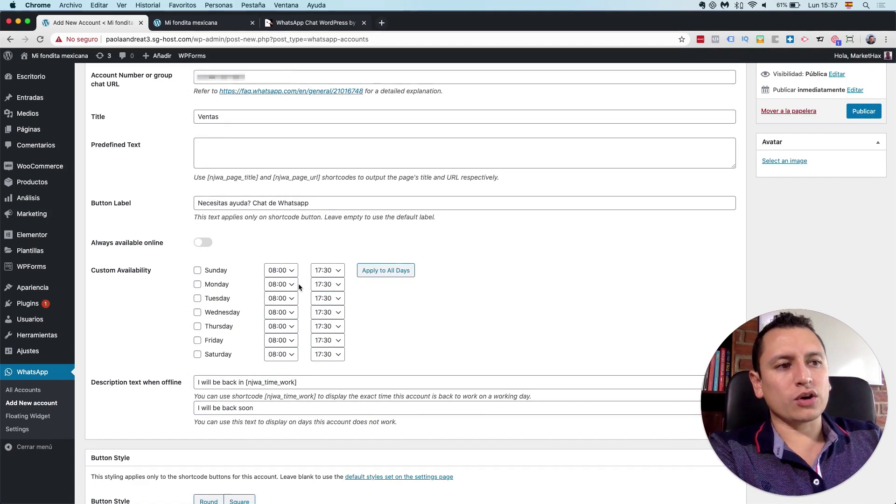
{"action": "left_click", "coordinate": [204, 243]}
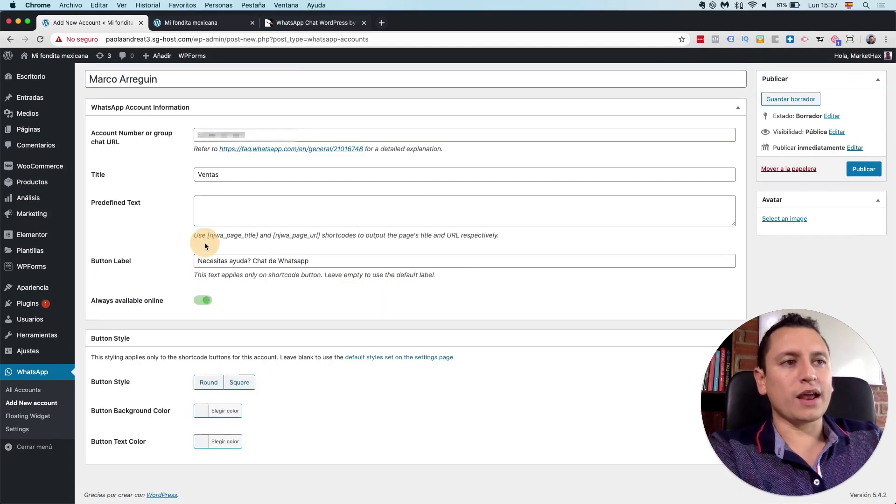
Step: Give the button background colour #00bb2d and white text
{"action": "left_click", "coordinate": [218, 410]}
{"action": "scroll", "coordinate": [222, 413], "scroll_direction": "down", "scroll_amount": 2}
{"action": "left_click", "coordinate": [259, 353]}
{"action": "type", "text": "#00bb2d"}
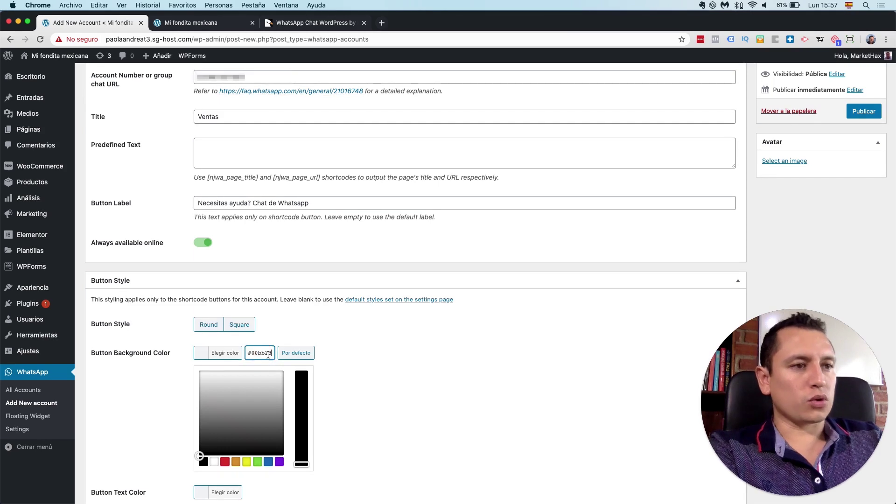
{"action": "left_click", "coordinate": [229, 357]}
{"action": "left_click", "coordinate": [227, 442]}
{"action": "scroll", "coordinate": [225, 439], "scroll_direction": "down", "scroll_amount": 5}
{"action": "left_click", "coordinate": [214, 442]}
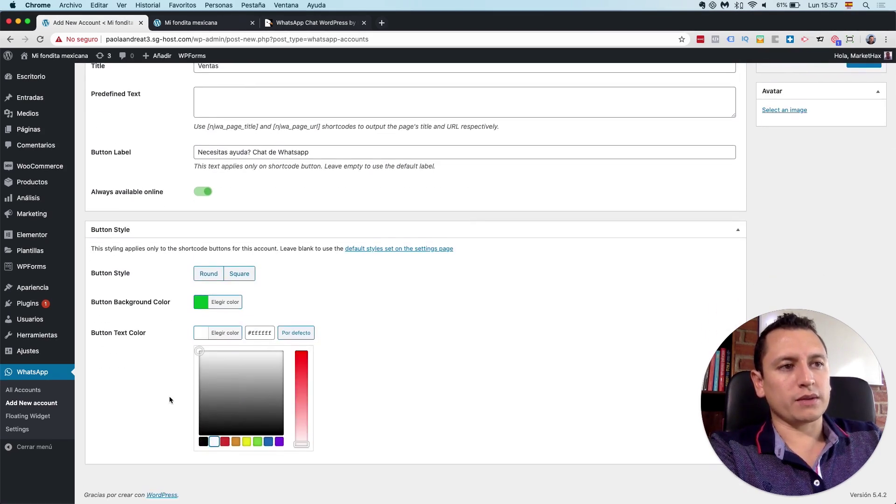
{"action": "left_click", "coordinate": [169, 395]}
Step: Choose the Round button style and publish the Ventas account
{"action": "left_click", "coordinate": [208, 383]}
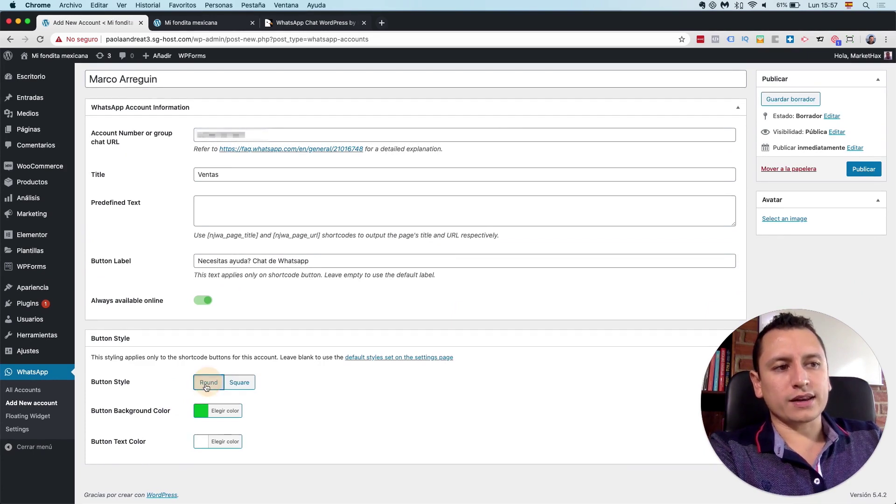
{"action": "left_click", "coordinate": [244, 387]}
{"action": "left_click", "coordinate": [206, 384]}
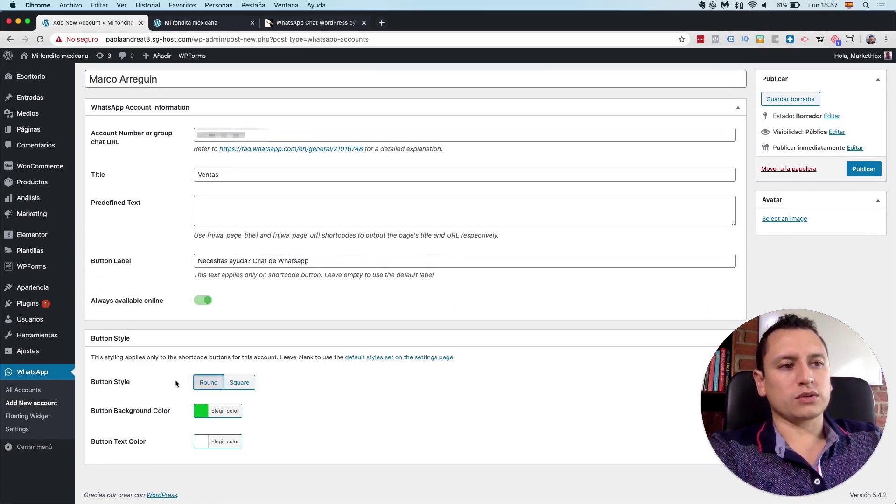
{"action": "scroll", "coordinate": [474, 230], "scroll_direction": "up", "scroll_amount": 1}
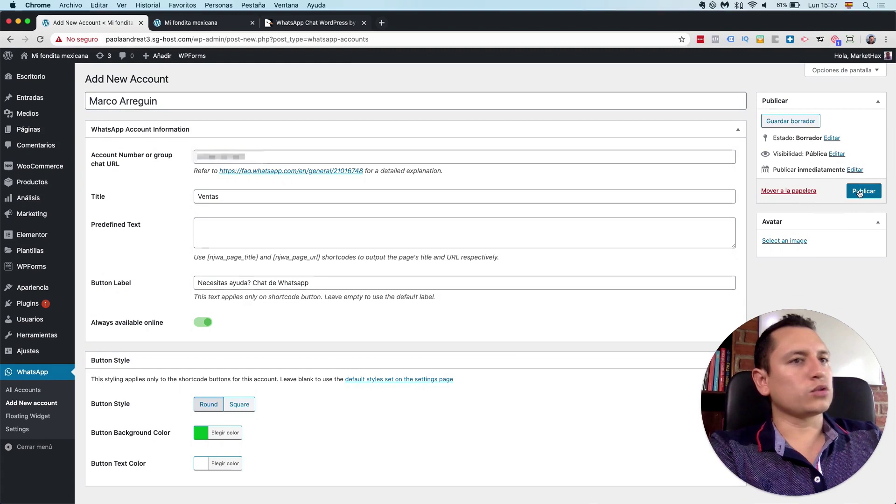
{"action": "left_click", "coordinate": [863, 192]}
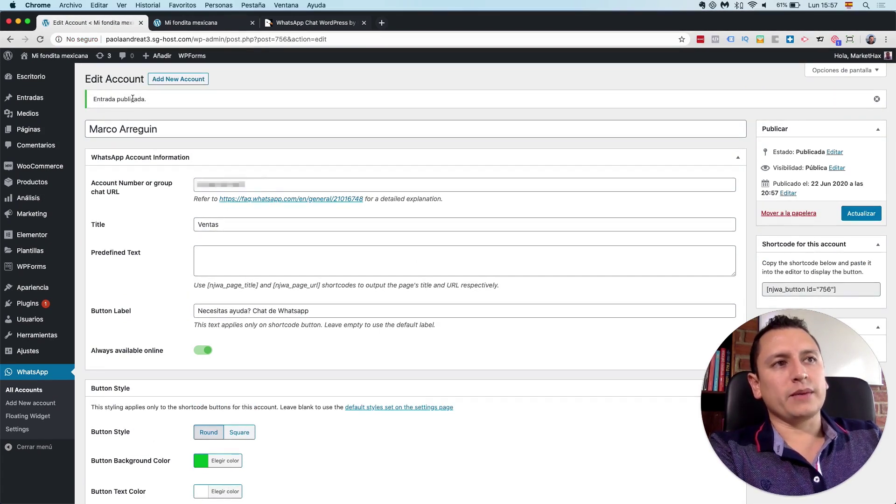
Step: Start a new WhatsApp account with the agent's name and WhatsApp number
{"action": "left_click", "coordinate": [175, 84]}
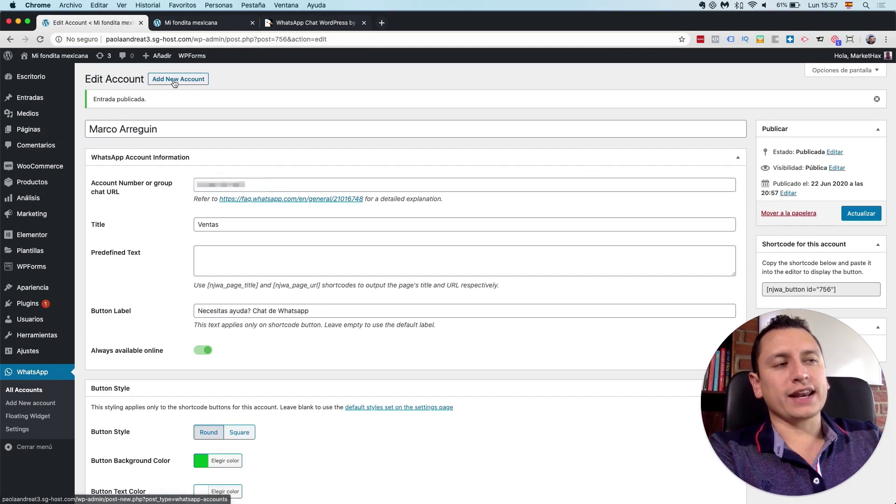
{"action": "left_click", "coordinate": [212, 98]}
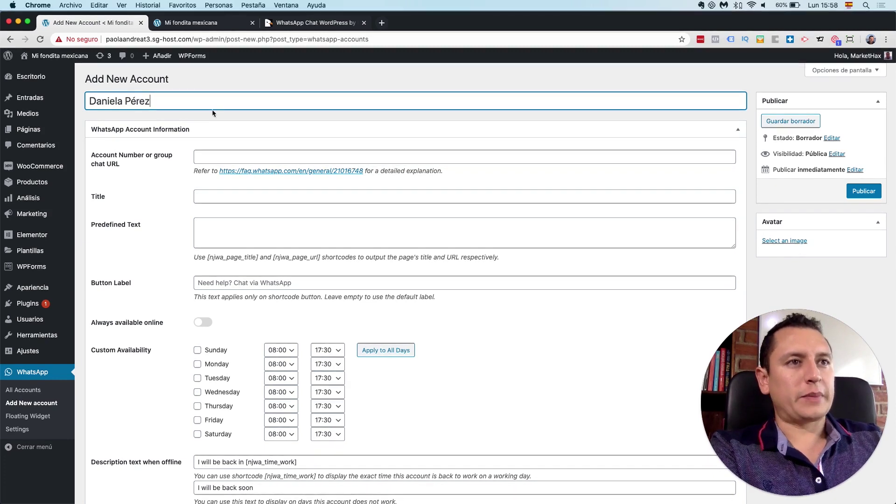
{"action": "left_click", "coordinate": [225, 157]}
{"action": "type", "text": "552"}
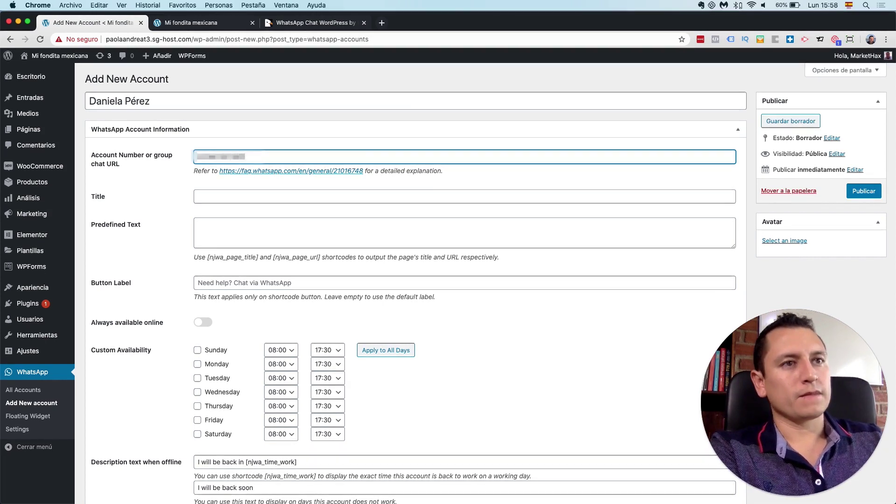
Step: Title the account 'Soporte técnico' with button label 'Necesitas ayuda? Chat Whatsapp'
{"action": "left_click", "coordinate": [215, 196]}
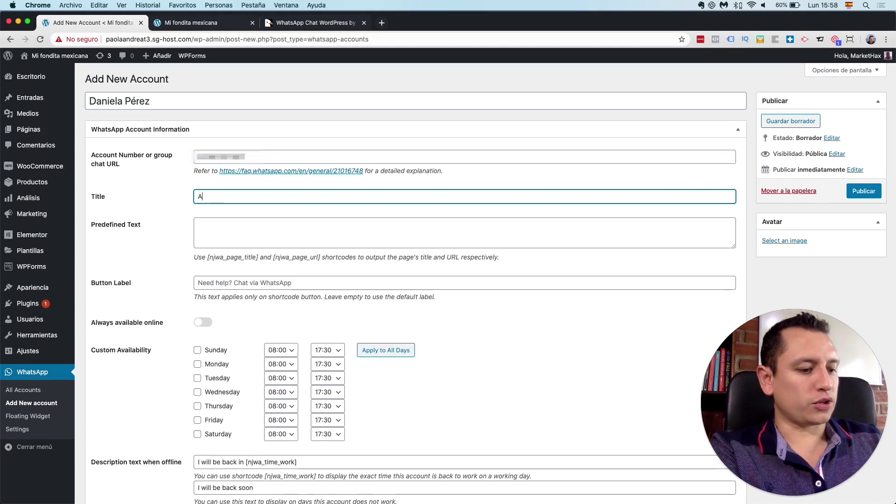
{"action": "type", "text": "Administración"}
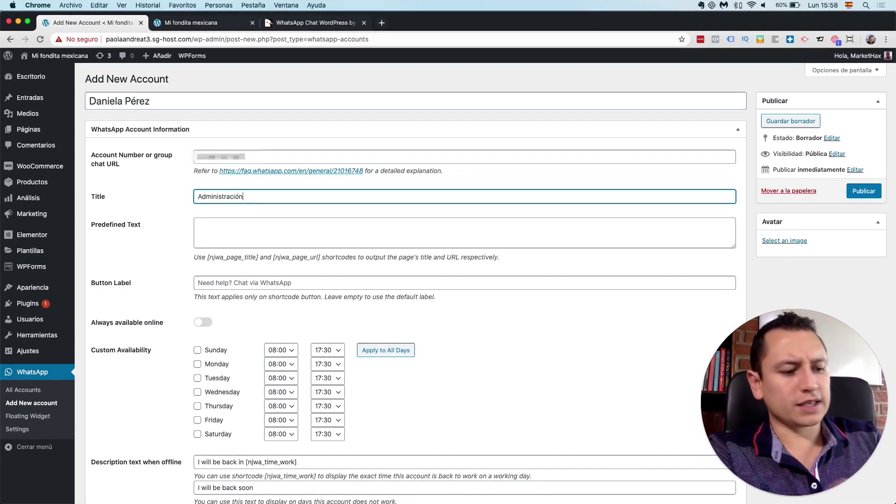
{"action": "key", "text": "super+a"}
{"action": "type", "text": "Soporte técnico"}
{"action": "left_click", "coordinate": [232, 284]}
{"action": "type", "text": "Necesitas ayuda? "}
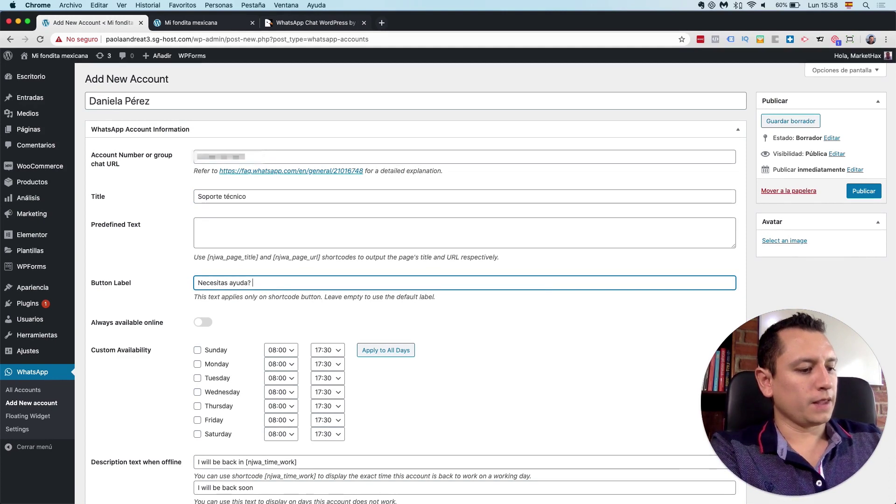
{"action": "type", "text": "Cjat Whatsapp"}
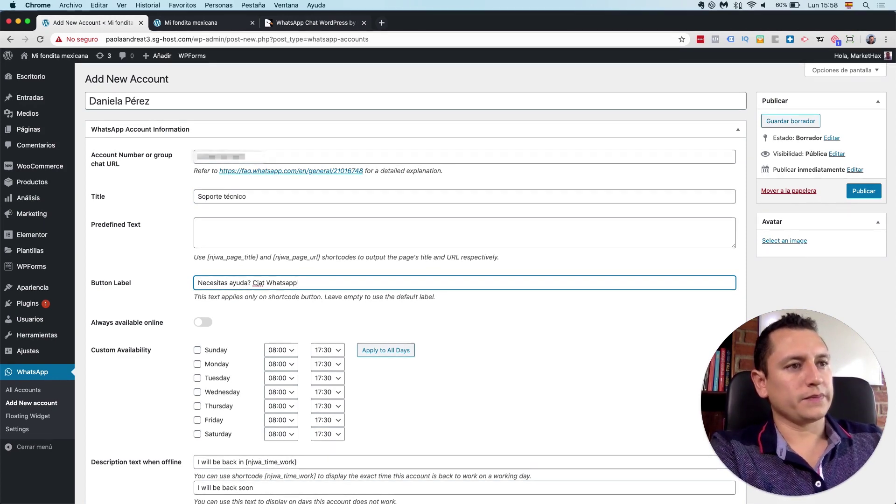
{"action": "key", "text": "Left"}
{"action": "key", "text": "Left"}
{"action": "key", "text": "Left"}
{"action": "key", "text": "alt+shift+Left"}
{"action": "type", "text": "Chat"}
{"action": "left_click", "coordinate": [164, 337]}
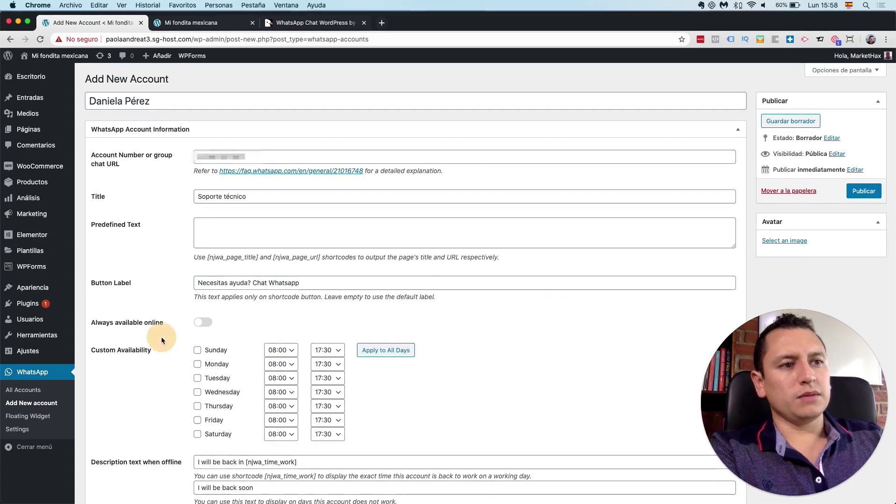
Step: Make it available on Sundays, with an orange button background and a preset text colour
{"action": "left_click", "coordinate": [198, 351]}
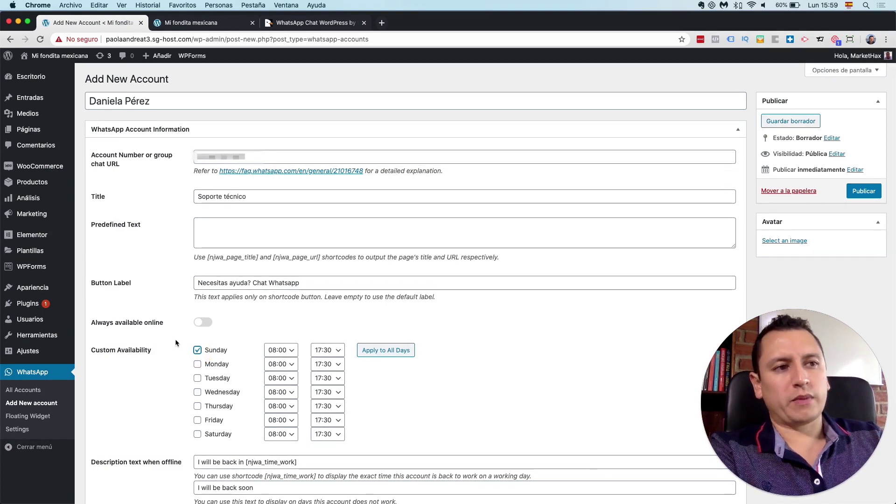
{"action": "scroll", "coordinate": [176, 344], "scroll_direction": "down", "scroll_amount": 5}
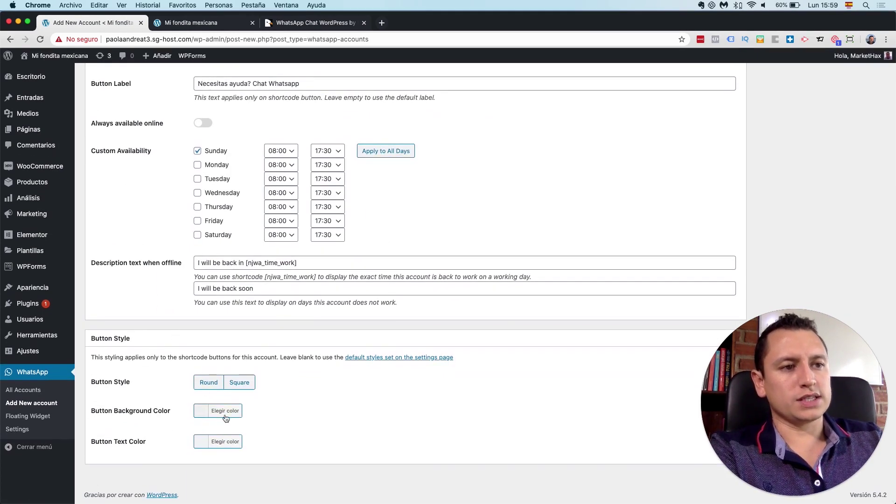
{"action": "left_click", "coordinate": [224, 411]}
{"action": "scroll", "coordinate": [243, 410], "scroll_direction": "down", "scroll_amount": 3}
{"action": "left_click", "coordinate": [240, 411]}
{"action": "left_click", "coordinate": [175, 363]}
{"action": "left_click", "coordinate": [227, 442]}
{"action": "left_click", "coordinate": [215, 439]}
{"action": "left_click", "coordinate": [161, 420]}
Step: Give the button the Round style and publish the Soporte técnico account
{"action": "scroll", "coordinate": [187, 392], "scroll_direction": "up", "scroll_amount": 10}
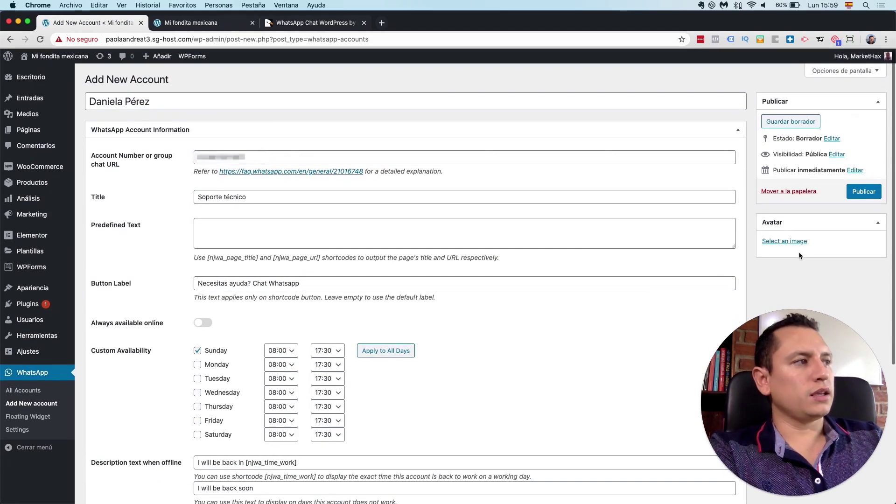
{"action": "scroll", "coordinate": [444, 217], "scroll_direction": "down", "scroll_amount": 5}
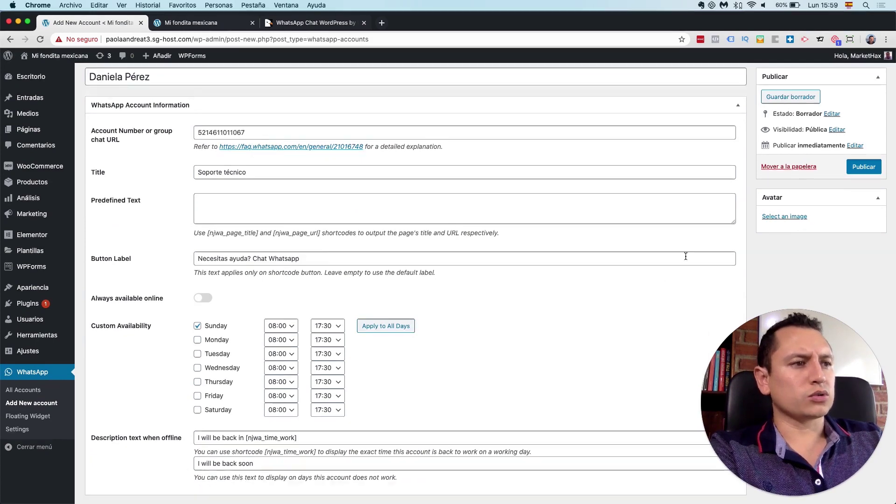
{"action": "scroll", "coordinate": [674, 256], "scroll_direction": "up", "scroll_amount": 5}
{"action": "scroll", "coordinate": [672, 252], "scroll_direction": "down", "scroll_amount": 5}
{"action": "left_click", "coordinate": [208, 375]}
{"action": "scroll", "coordinate": [546, 301], "scroll_direction": "up", "scroll_amount": 5}
{"action": "left_click", "coordinate": [859, 192]}
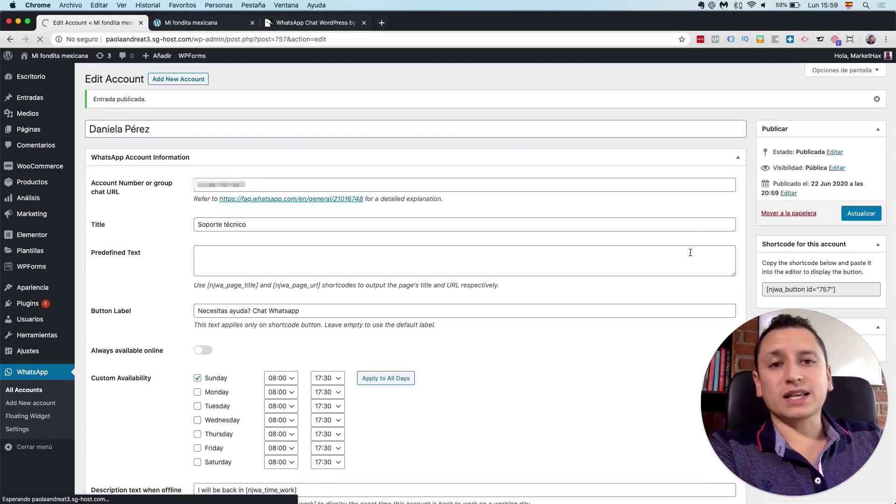
{"action": "scroll", "coordinate": [684, 234], "scroll_direction": "down", "scroll_amount": 5}
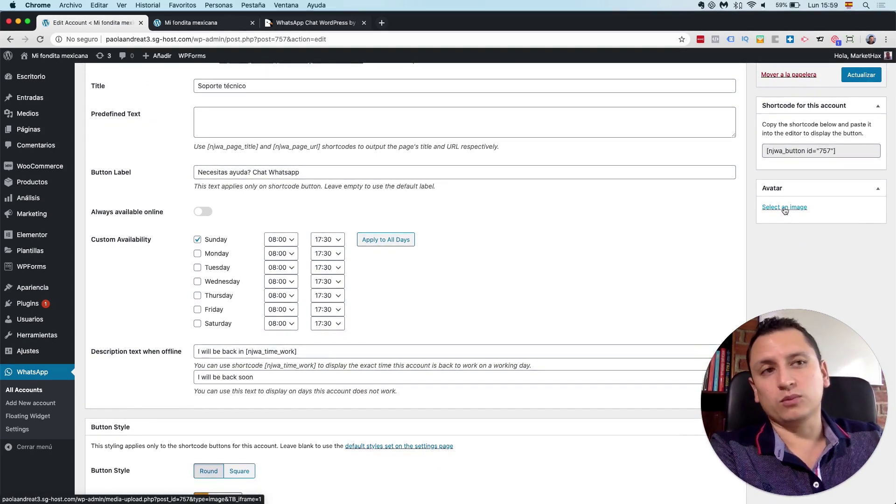
{"action": "scroll", "coordinate": [216, 241], "scroll_direction": "up", "scroll_amount": 1}
{"action": "scroll", "coordinate": [217, 241], "scroll_direction": "up", "scroll_amount": 3}
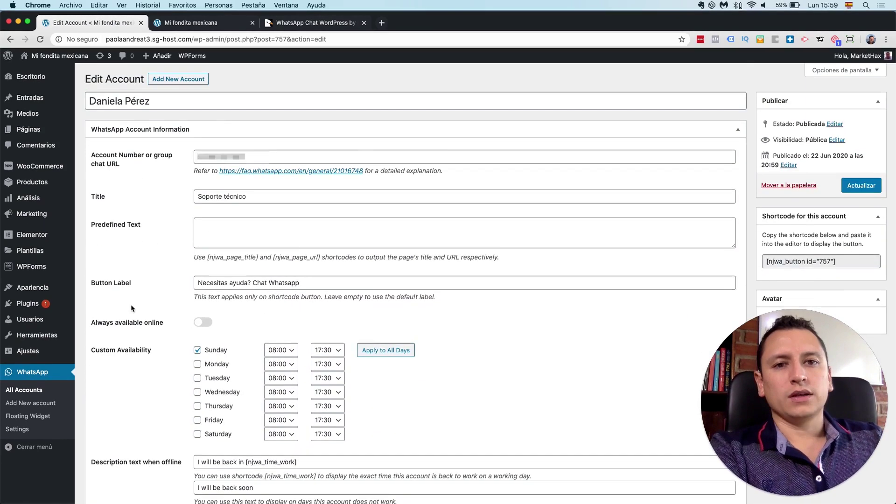
{"action": "scroll", "coordinate": [131, 305], "scroll_direction": "down", "scroll_amount": 1}
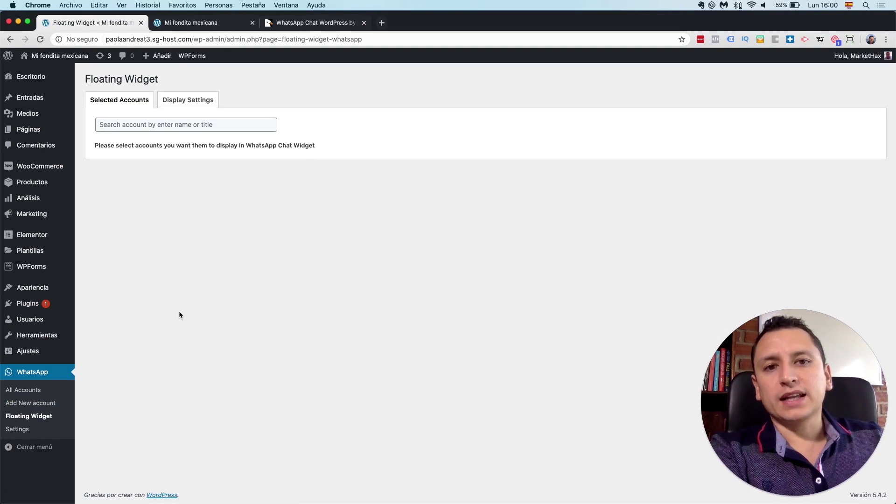
Step: Add Ventas and Soporte técnico to the widget's Selected Accounts, ordering Ventas first
{"action": "left_click", "coordinate": [156, 122]}
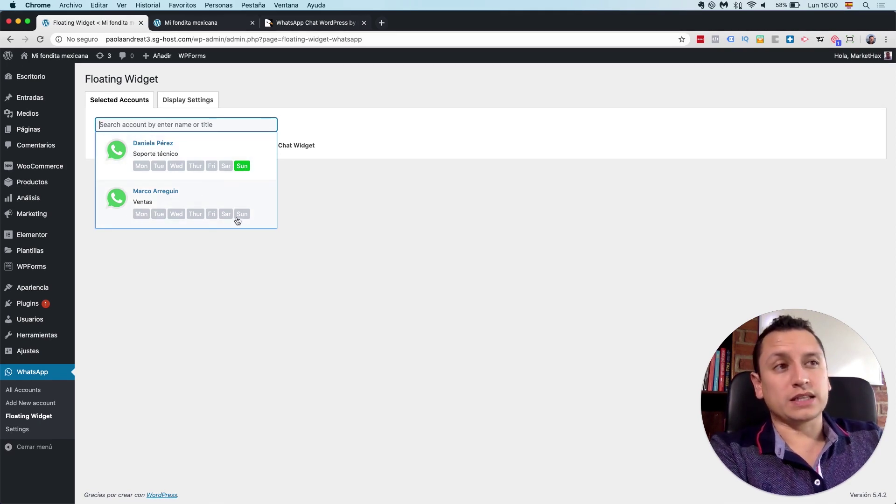
{"action": "left_click", "coordinate": [201, 192]}
{"action": "left_click", "coordinate": [169, 124]}
{"action": "left_click", "coordinate": [175, 148]}
{"action": "left_click_drag", "start_coordinate": [263, 223], "coordinate": [261, 173]}
{"action": "left_click_drag", "start_coordinate": [260, 217], "coordinate": [257, 173]}
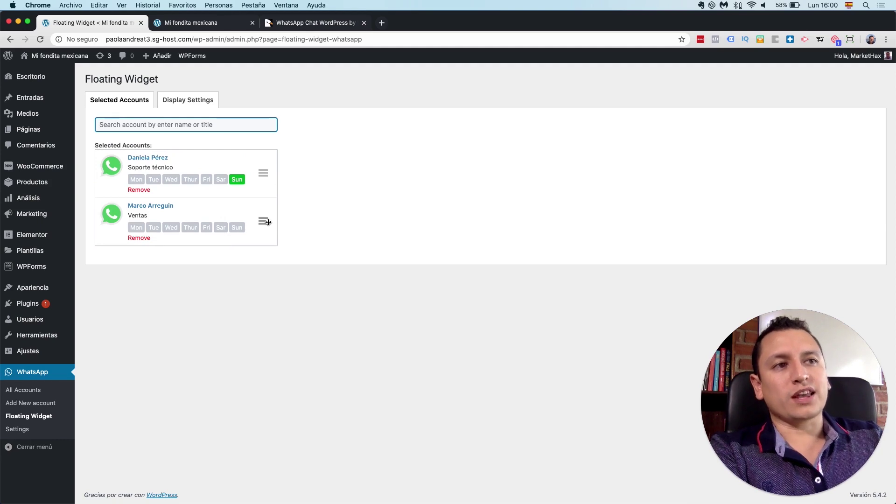
{"action": "left_click_drag", "start_coordinate": [267, 223], "coordinate": [260, 174]}
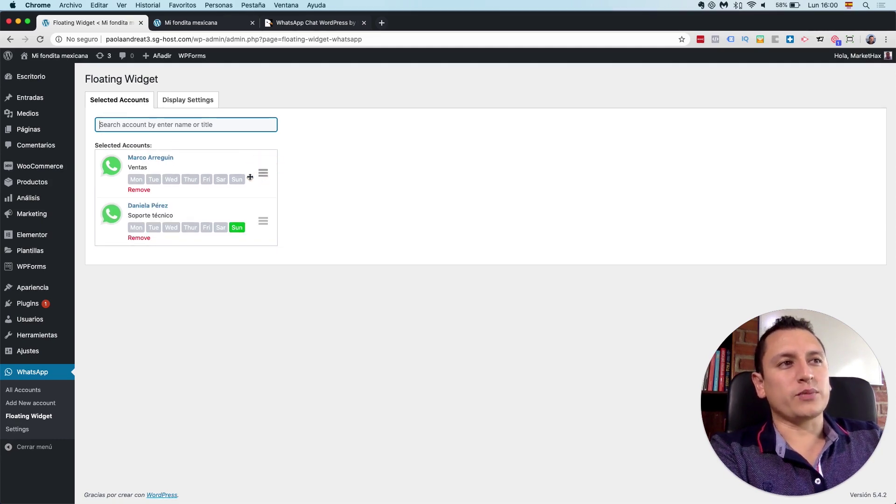
{"action": "left_click", "coordinate": [198, 103]}
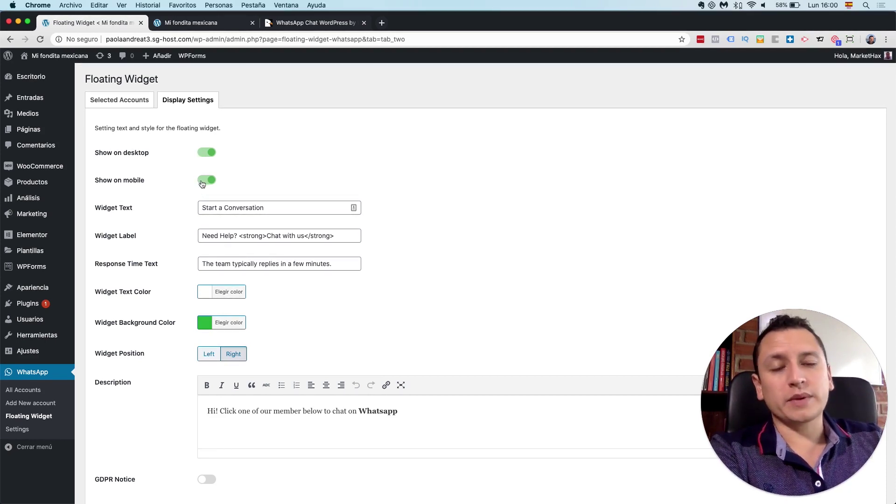
Step: Change the widget text to 'Hola Chat Whatsapp' and the label to 'Necesitas ayuda? Chatea ahora'
{"action": "left_click_drag", "start_coordinate": [271, 207], "coordinate": [187, 206]}
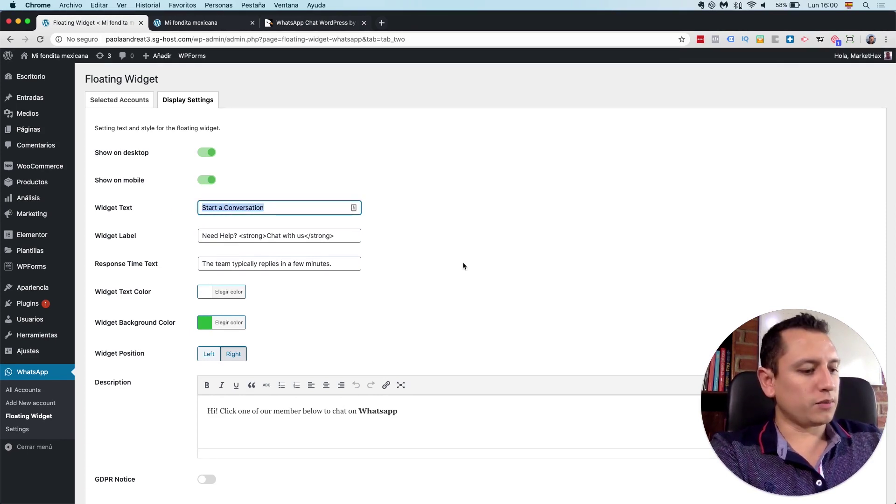
{"action": "type", "text": "Hola C"}
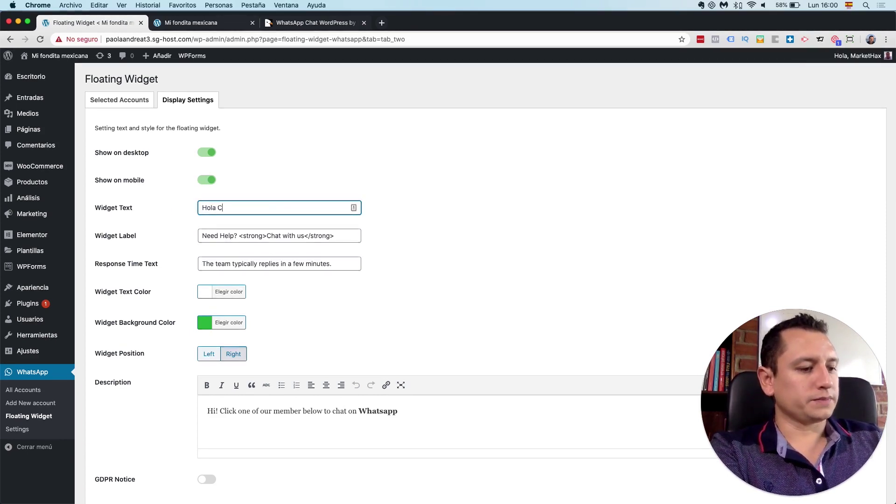
{"action": "type", "text": "hat Whatsapp"}
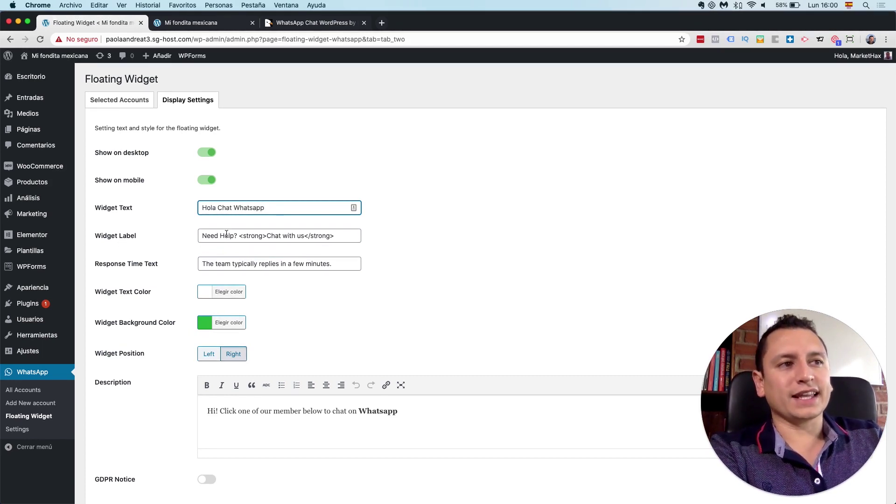
{"action": "left_click_drag", "start_coordinate": [236, 234], "coordinate": [200, 235]}
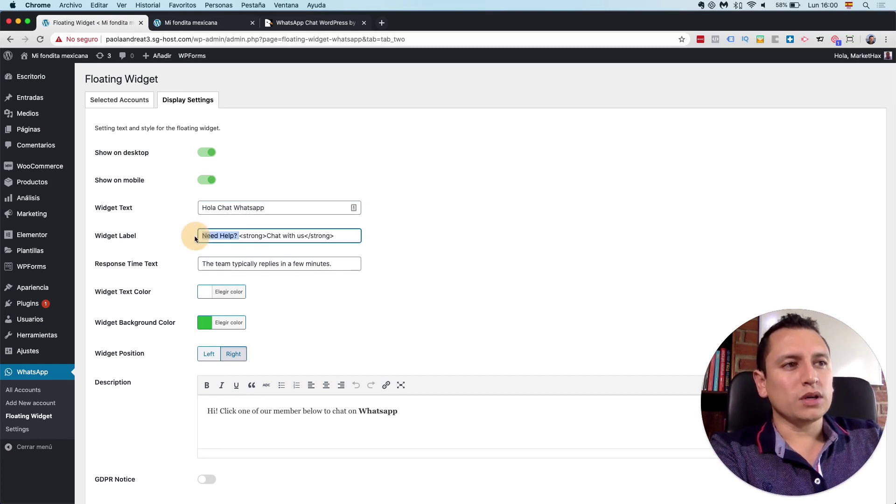
{"action": "type", "text": "Necesitas ayuda"}
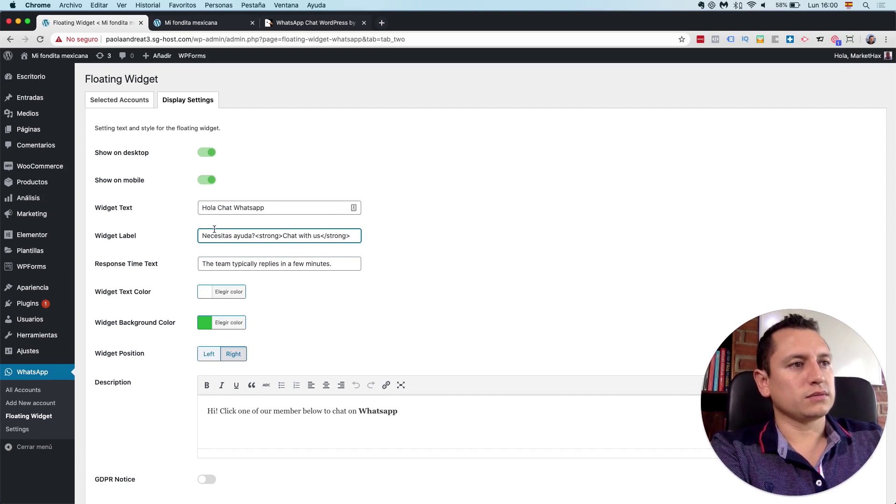
{"action": "type", "text": "?"}
{"action": "left_click_drag", "start_coordinate": [321, 236], "coordinate": [283, 236]}
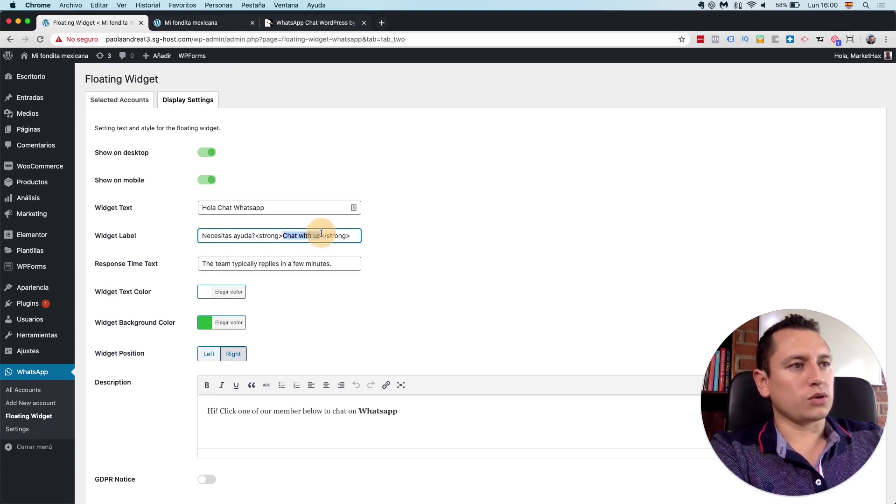
{"action": "type", "text": "Ch"}
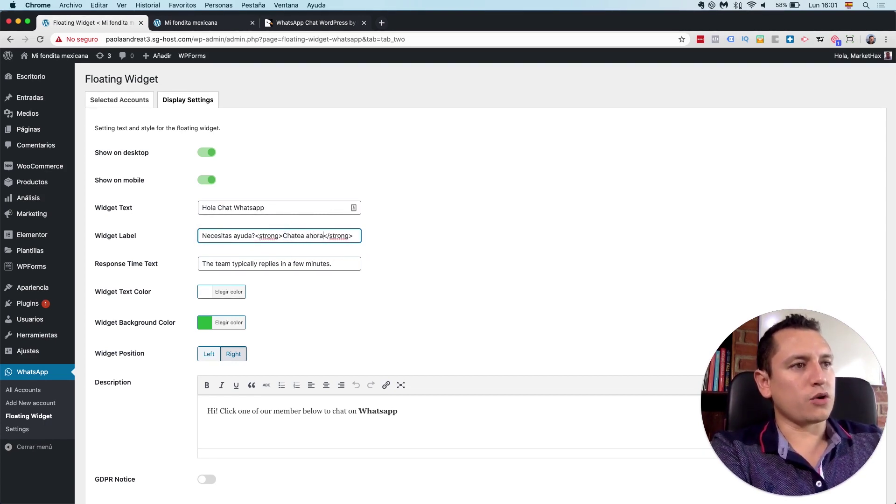
{"action": "left_click", "coordinate": [404, 189]}
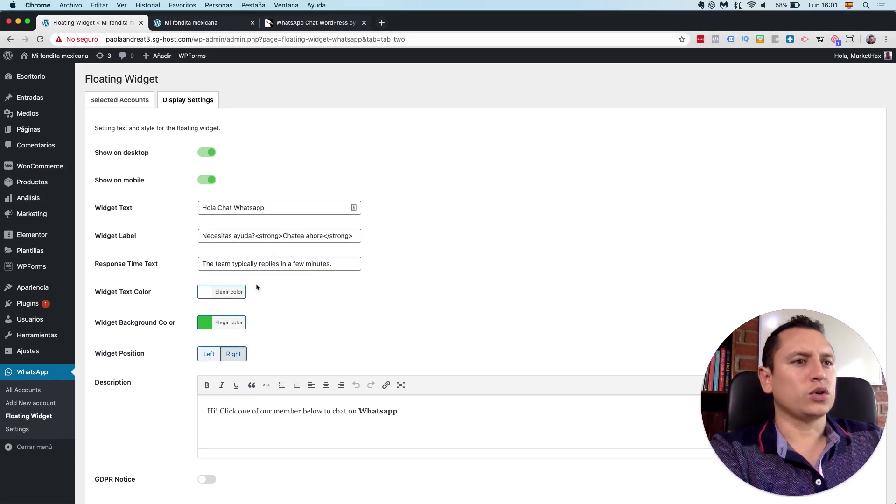
Step: Replace the response time text with 'Nuestro equipo responde en unos minutos.'
{"action": "left_click", "coordinate": [339, 264]}
{"action": "left_click_drag", "start_coordinate": [339, 265], "coordinate": [200, 264]}
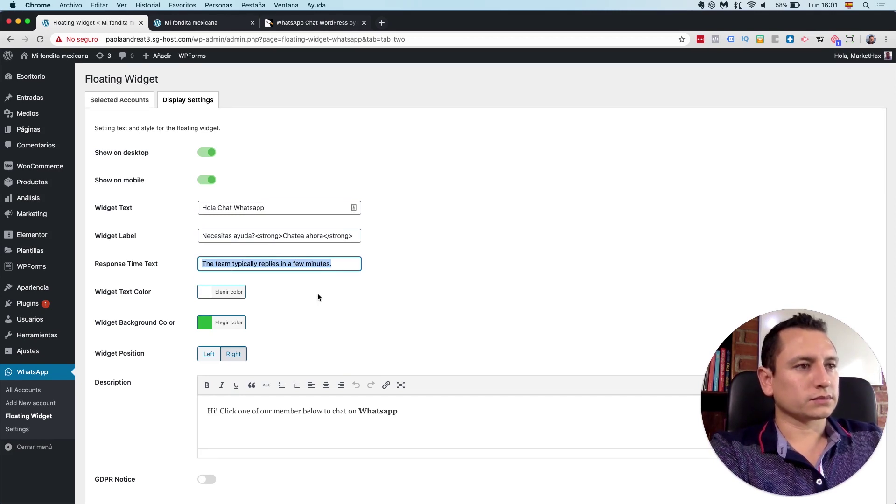
{"action": "type", "text": "Nuestro equi"}
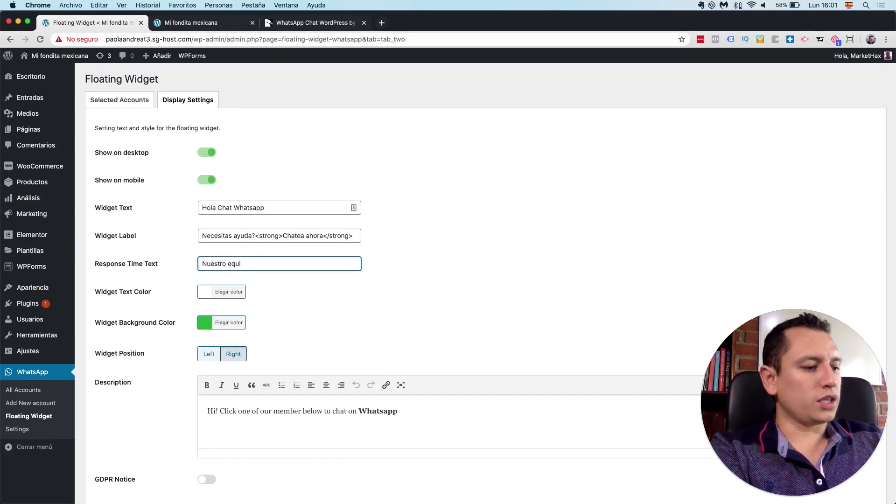
{"action": "type", "text": "po responde en unos minutos."}
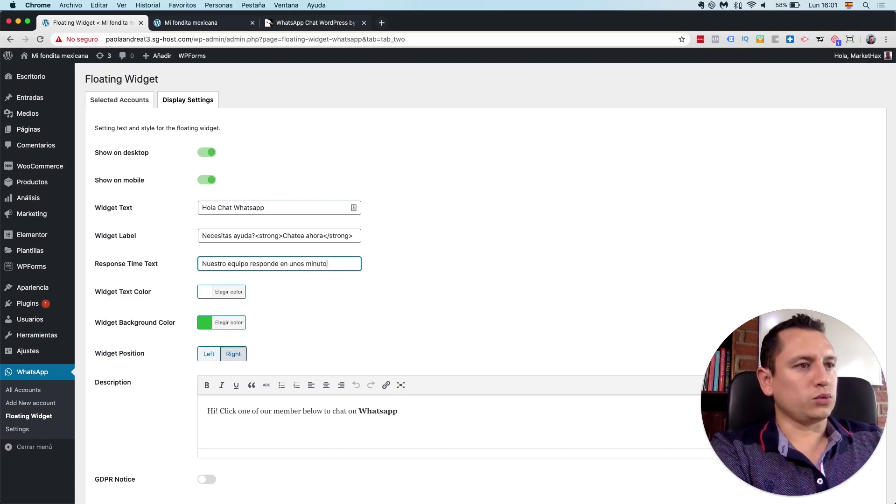
{"action": "left_click", "coordinate": [322, 343]}
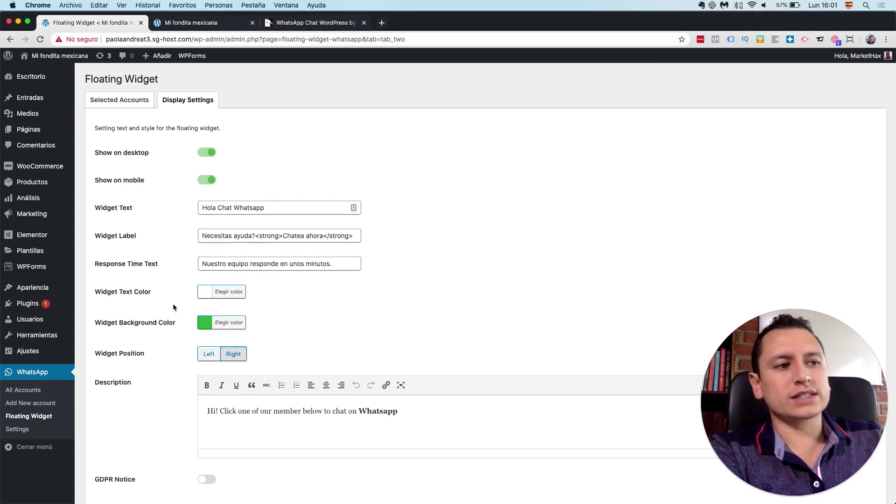
{"action": "scroll", "coordinate": [173, 304], "scroll_direction": "down", "scroll_amount": 3}
{"action": "left_click", "coordinate": [226, 366]}
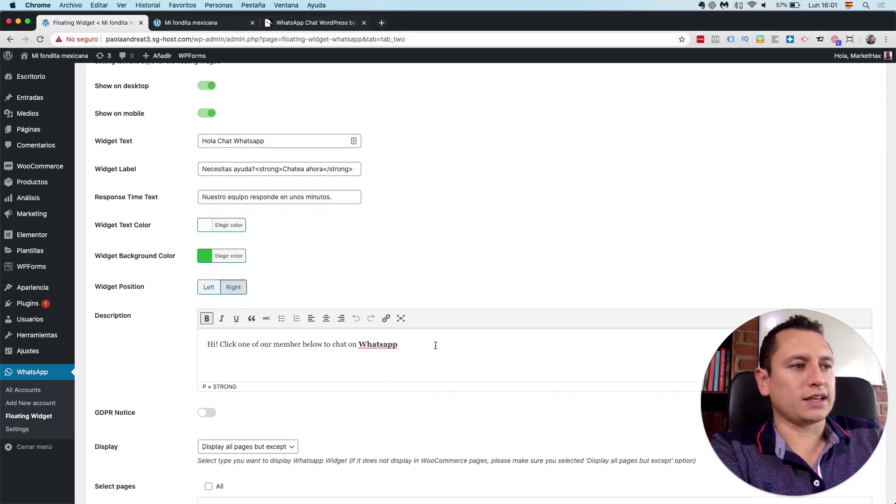
Step: Replace the description with 'Hola! Selecciona el agente del área que corresponda'
{"action": "key", "text": "super+a"}
{"action": "type", "text": "Hola! Seleccion"}
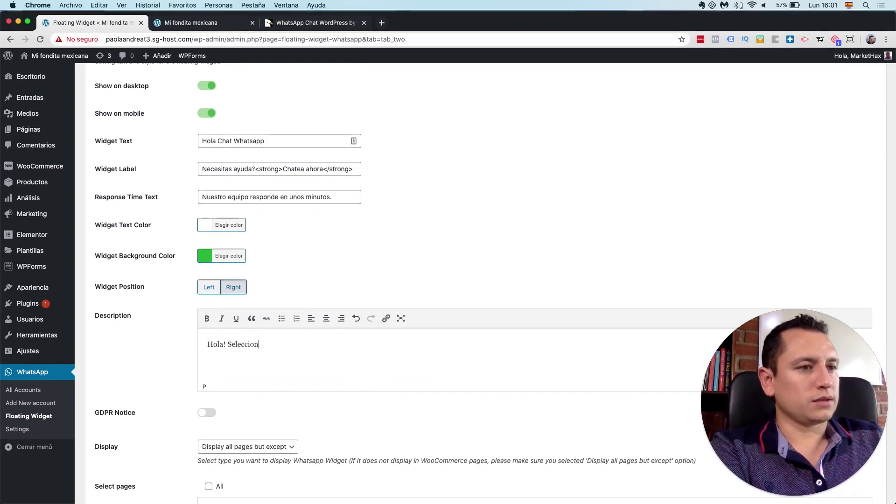
{"action": "type", "text": "a el agente del "}
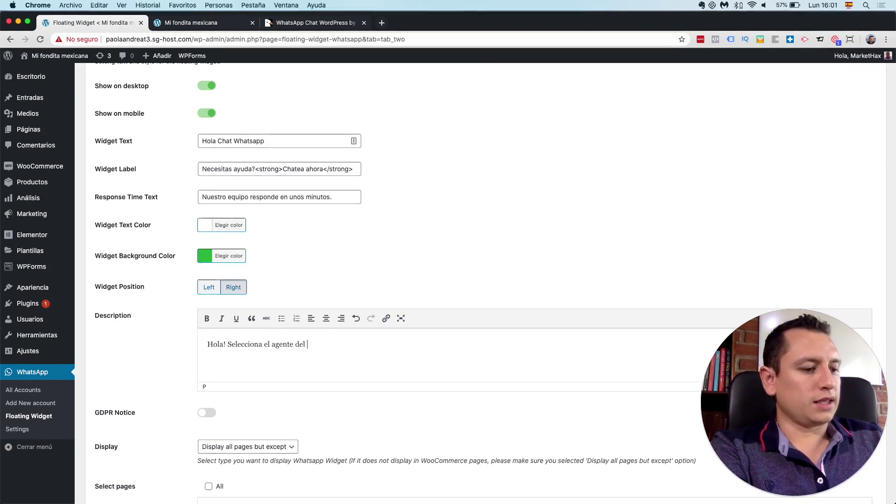
{"action": "type", "text": "área que corr"}
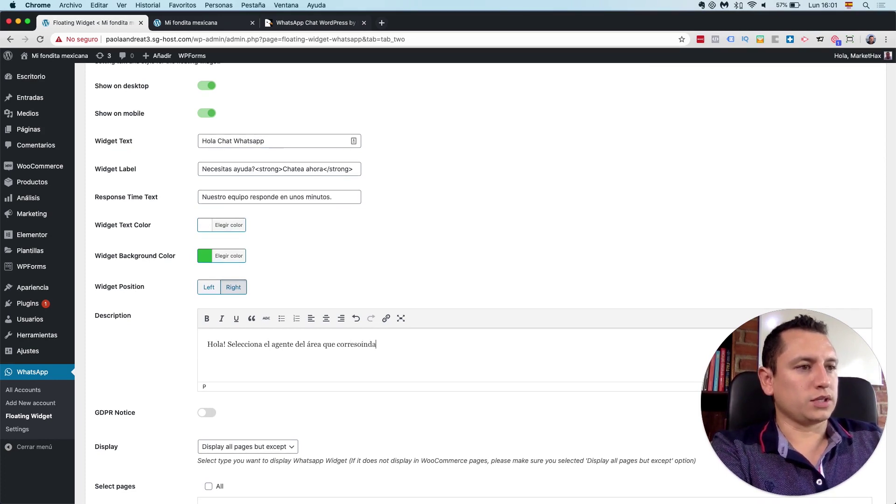
{"action": "type", "text": "esp"}
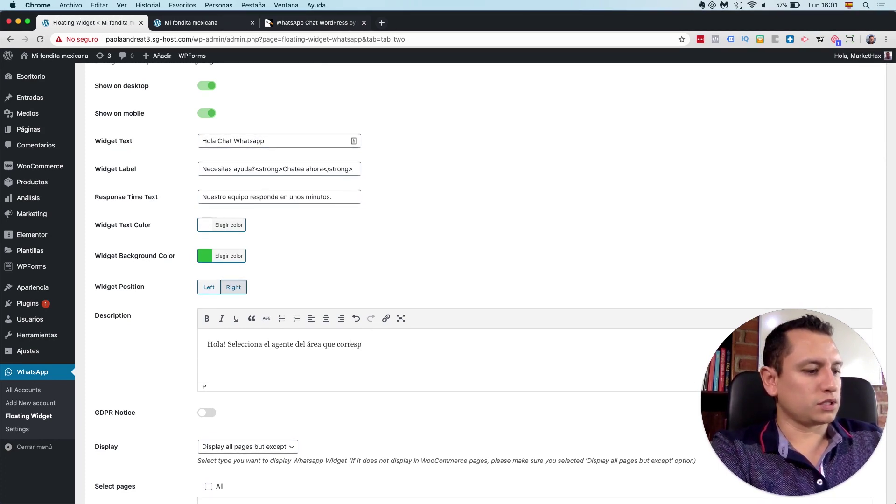
{"action": "type", "text": "onda"}
{"action": "scroll", "coordinate": [156, 385], "scroll_direction": "down", "scroll_amount": 5}
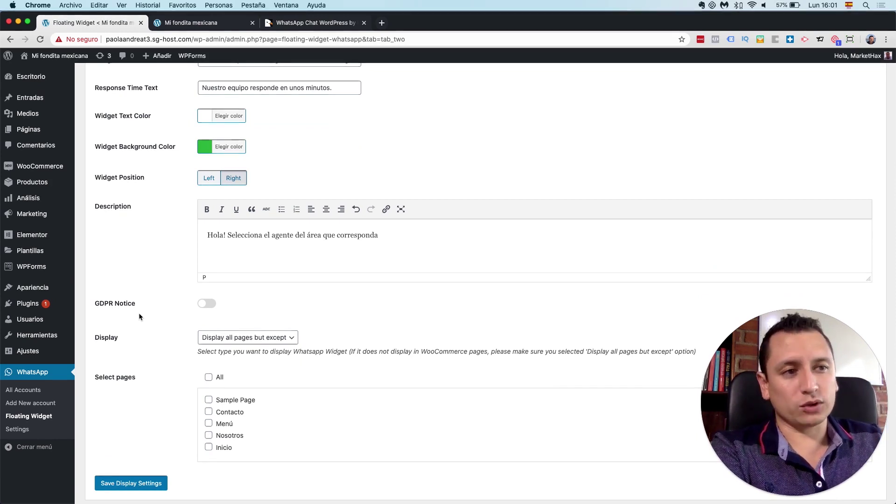
Step: Show the widget on all listed pages, save the display settings, and view the Mi fondita homepage
{"action": "left_click", "coordinate": [276, 338]}
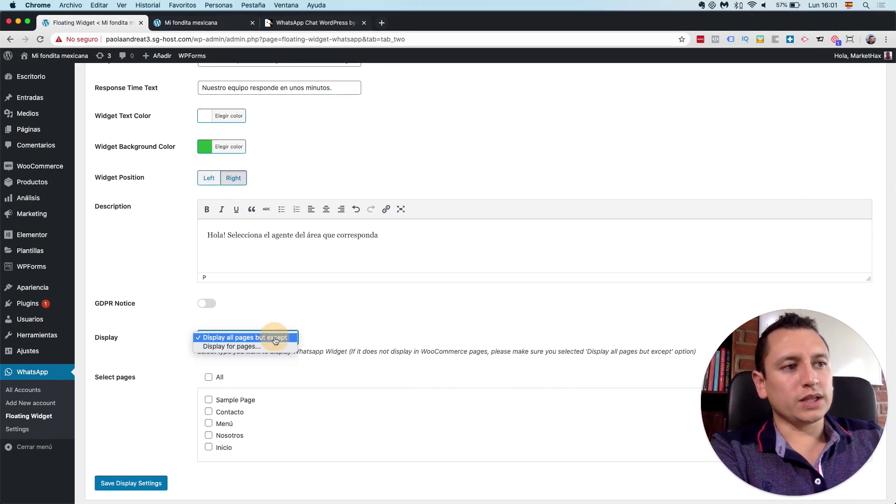
{"action": "left_click", "coordinate": [249, 346]}
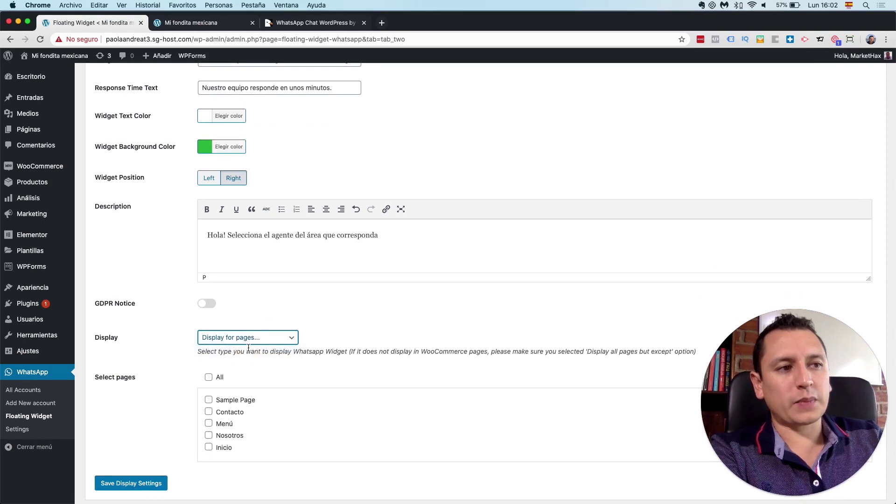
{"action": "left_click", "coordinate": [260, 334]}
{"action": "left_click", "coordinate": [260, 330]}
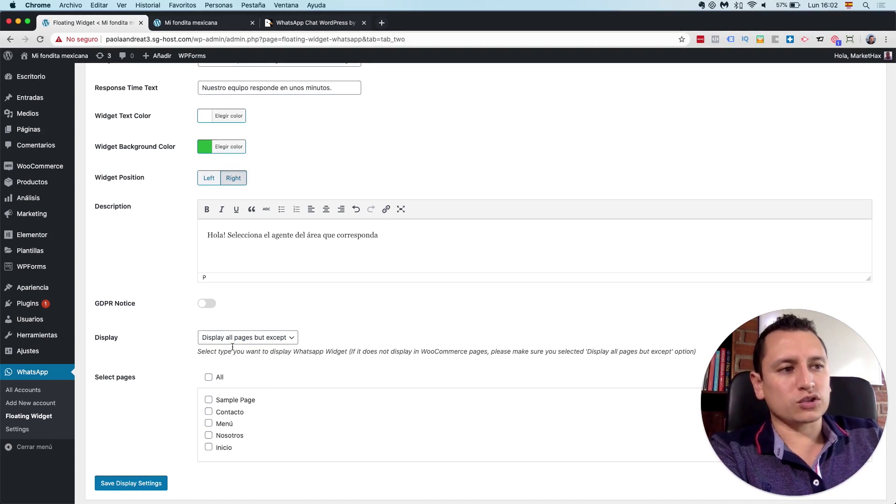
{"action": "left_click", "coordinate": [290, 339]}
{"action": "left_click", "coordinate": [251, 347]}
{"action": "left_click", "coordinate": [209, 378]}
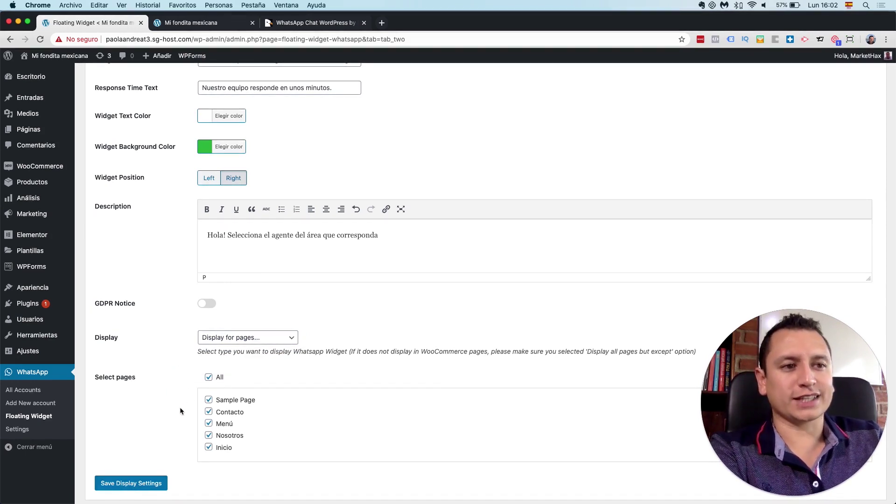
{"action": "left_click", "coordinate": [140, 483]}
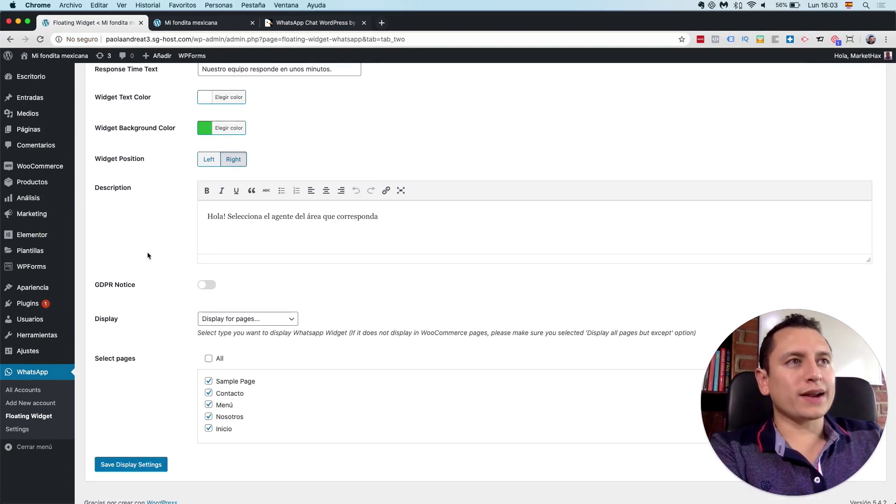
{"action": "left_click", "coordinate": [192, 24]}
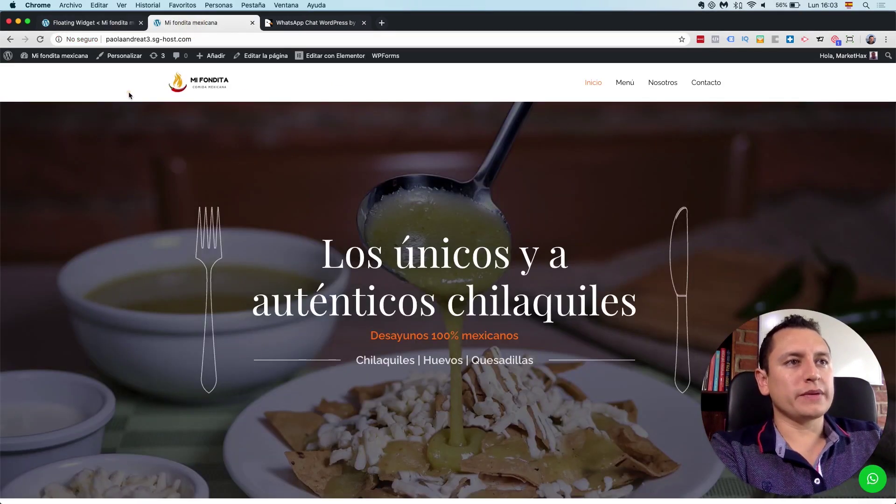
{"action": "key", "text": "super+r"}
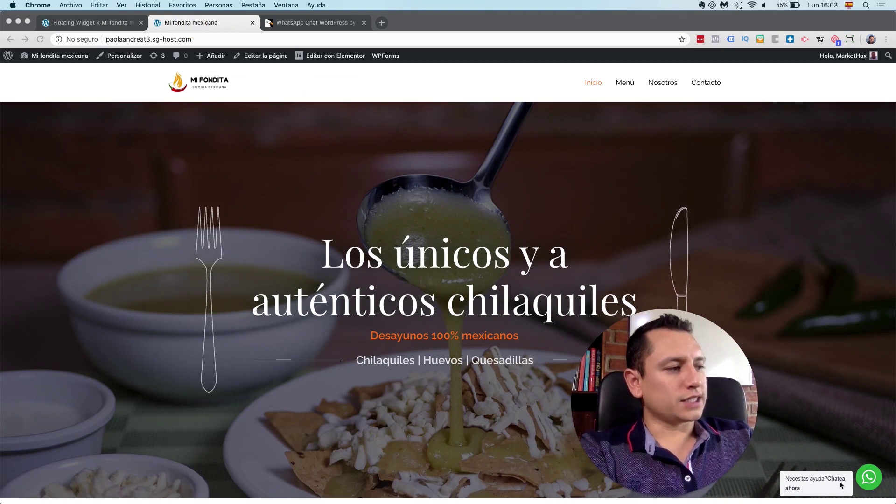
{"action": "left_click", "coordinate": [869, 478]}
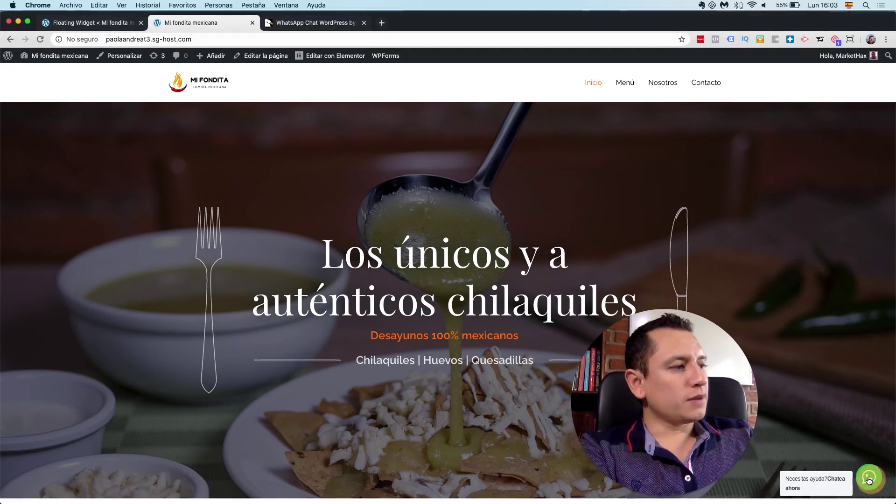
{"action": "left_click_drag", "start_coordinate": [672, 399], "coordinate": [624, 398]}
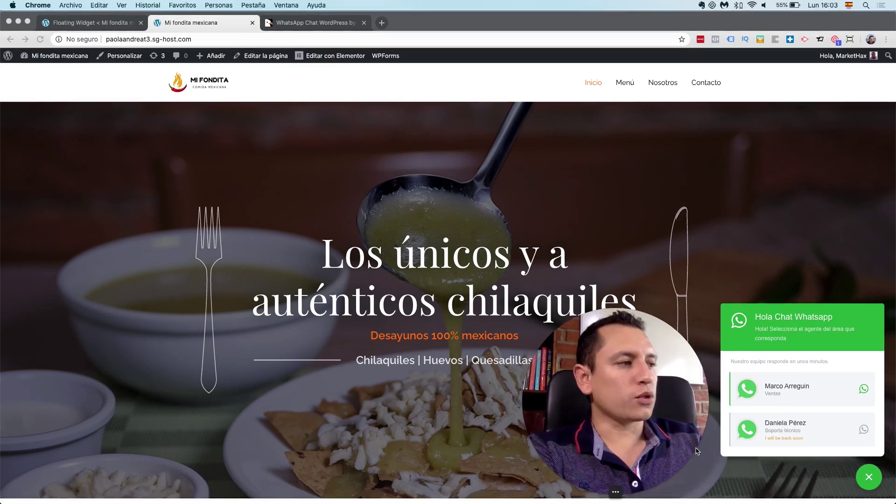
{"action": "left_click", "coordinate": [835, 428]}
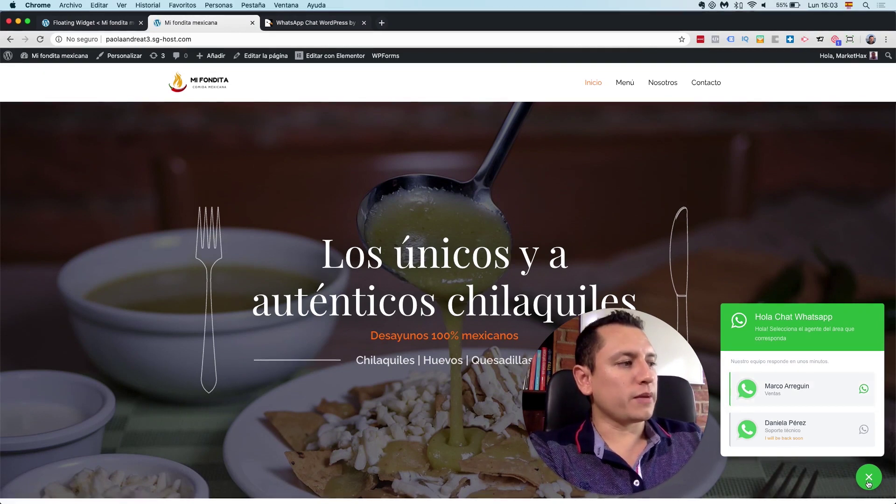
{"action": "left_click", "coordinate": [834, 425]}
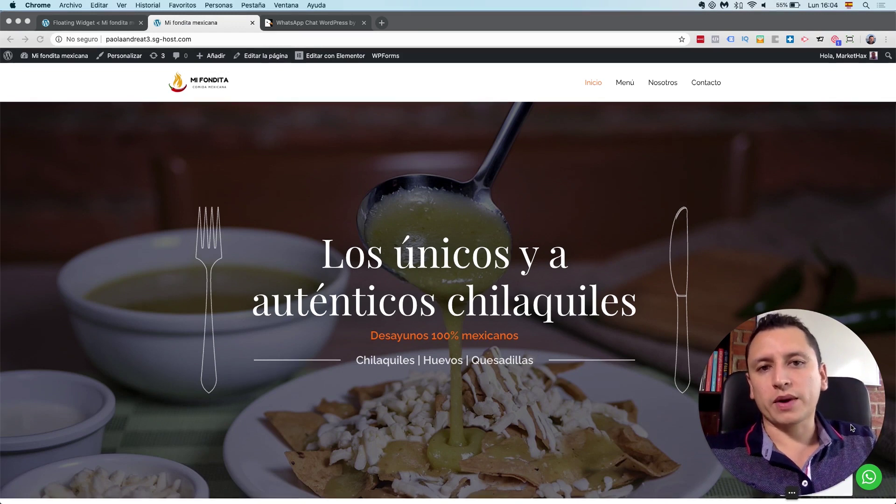
{"action": "left_click", "coordinate": [394, 99]}
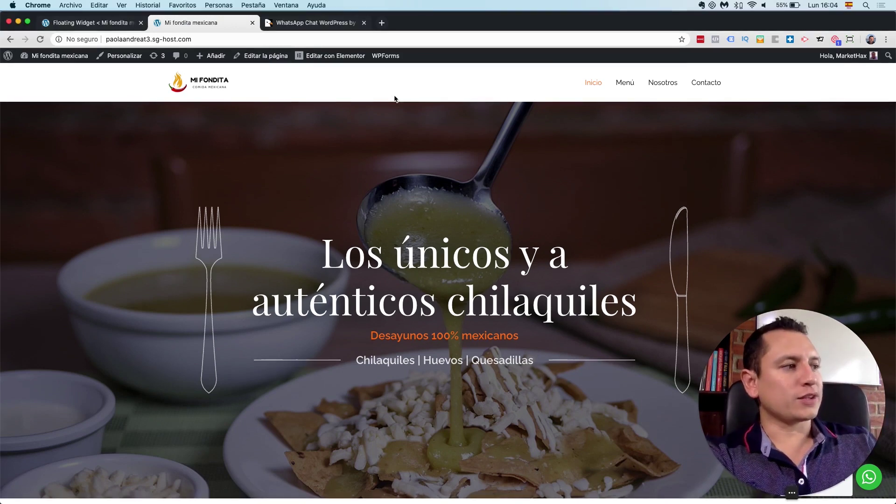
{"action": "left_click", "coordinate": [112, 23]}
{"action": "scroll", "coordinate": [167, 234], "scroll_direction": "up", "scroll_amount": 2}
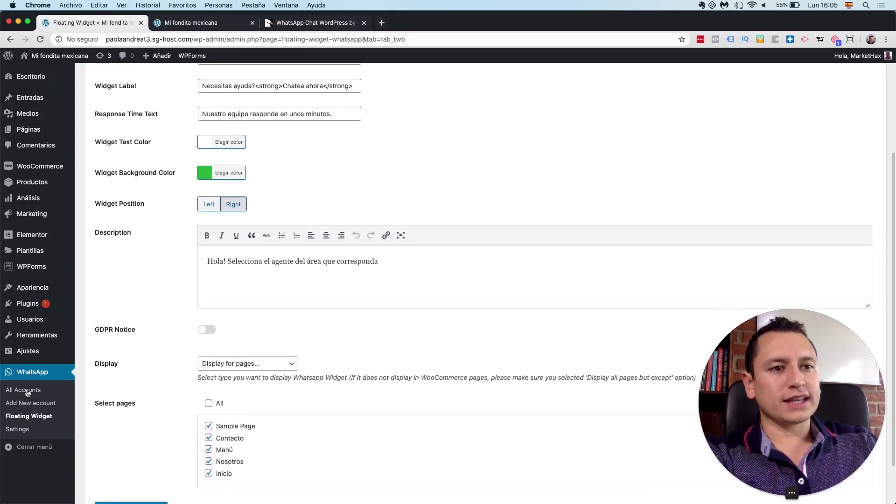
{"action": "left_click", "coordinate": [19, 429]}
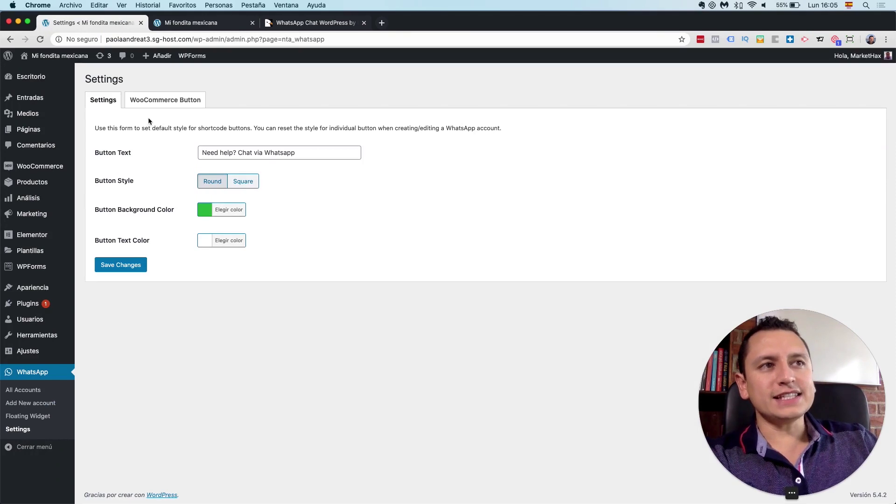
{"action": "left_click", "coordinate": [154, 103]}
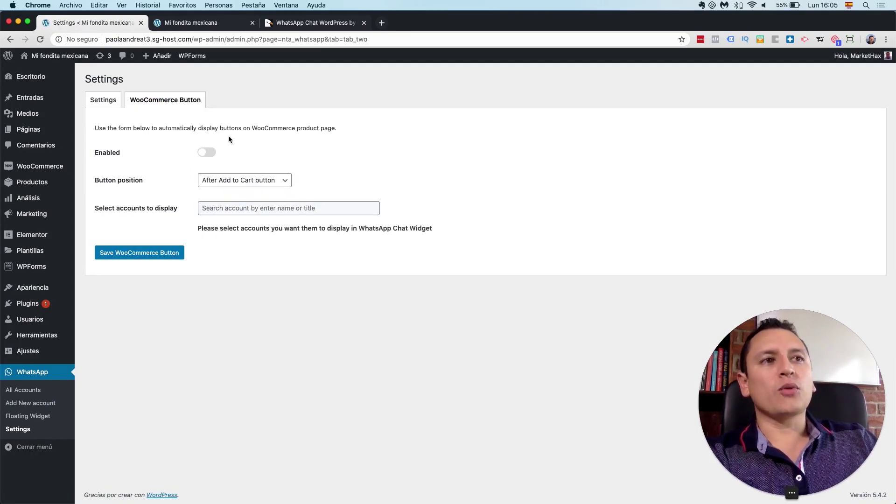
{"action": "left_click", "coordinate": [203, 153]}
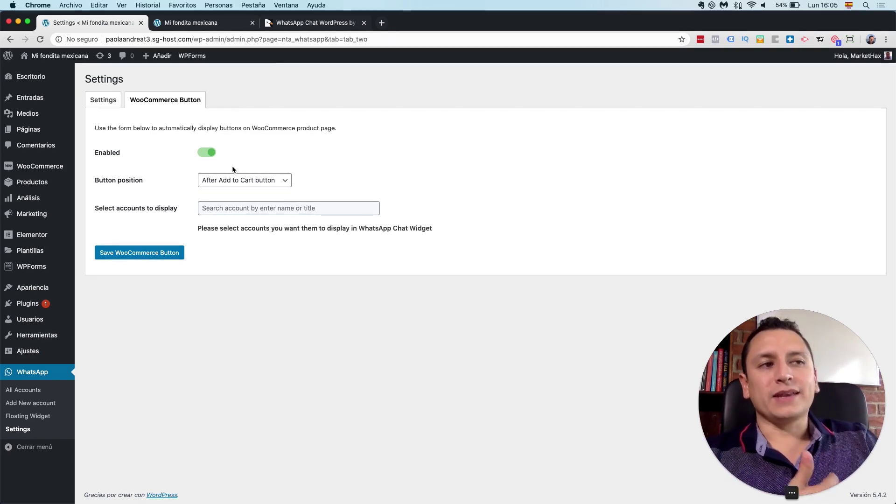
{"action": "left_click", "coordinate": [270, 181]}
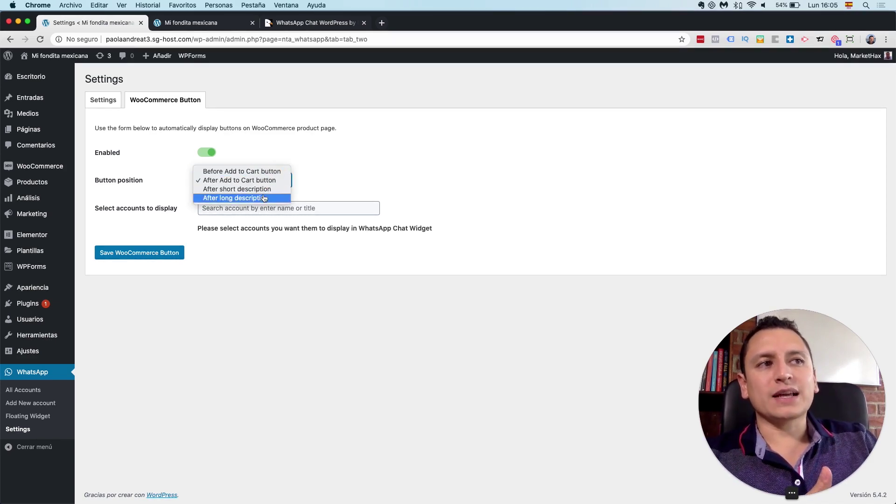
{"action": "left_click", "coordinate": [313, 172]}
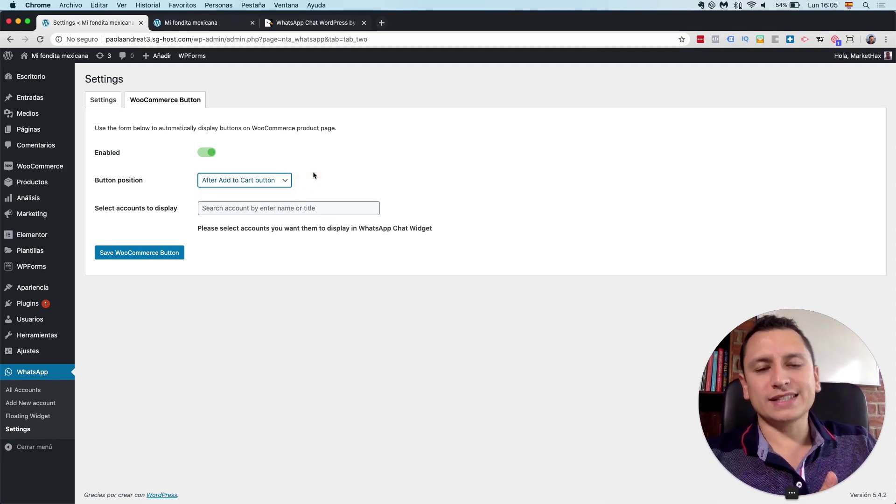